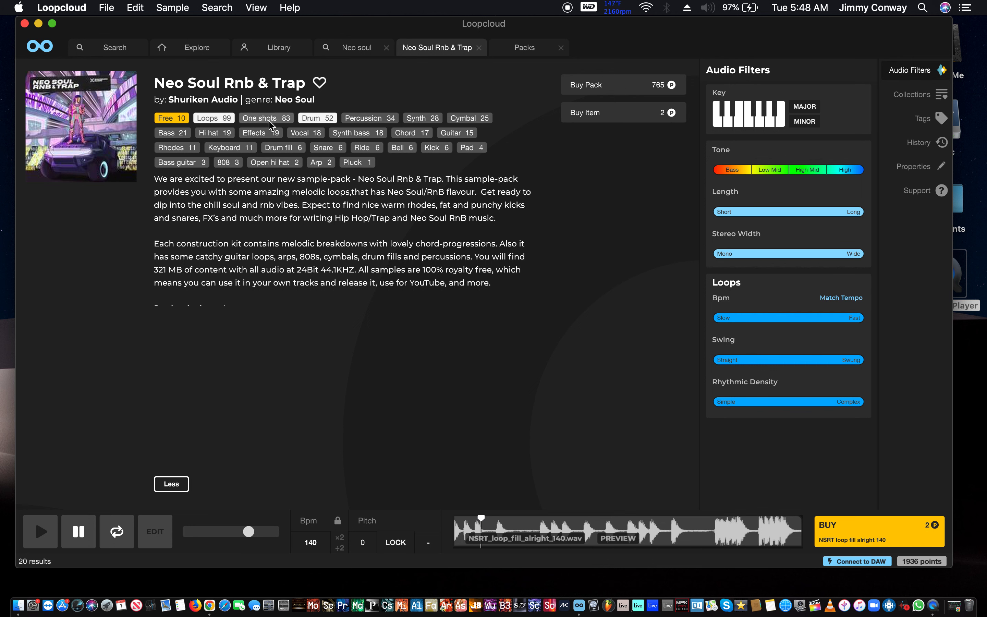
- Filter the Neo Soul Rnb & Trap pack to free drum loops and play NSRT_loop_drum_full_nostalgy_122
left_click(322, 122)
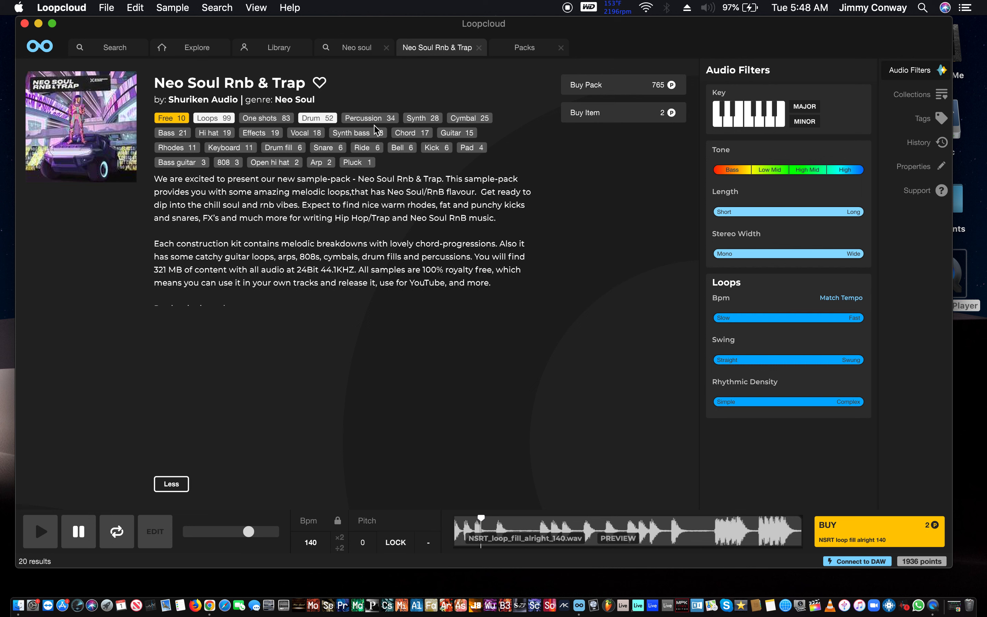
left_click(173, 120)
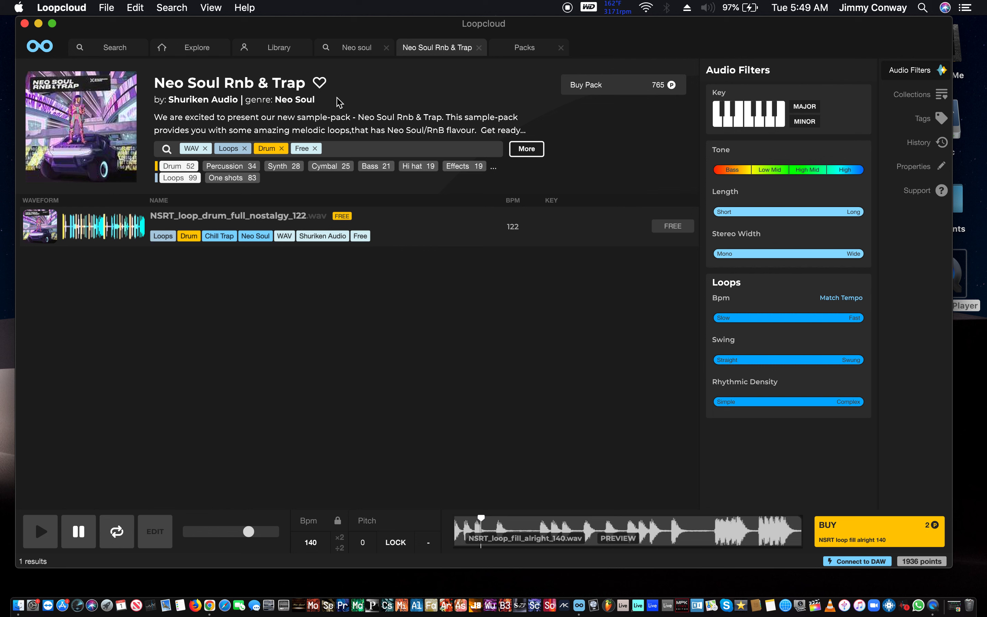
left_click(421, 217)
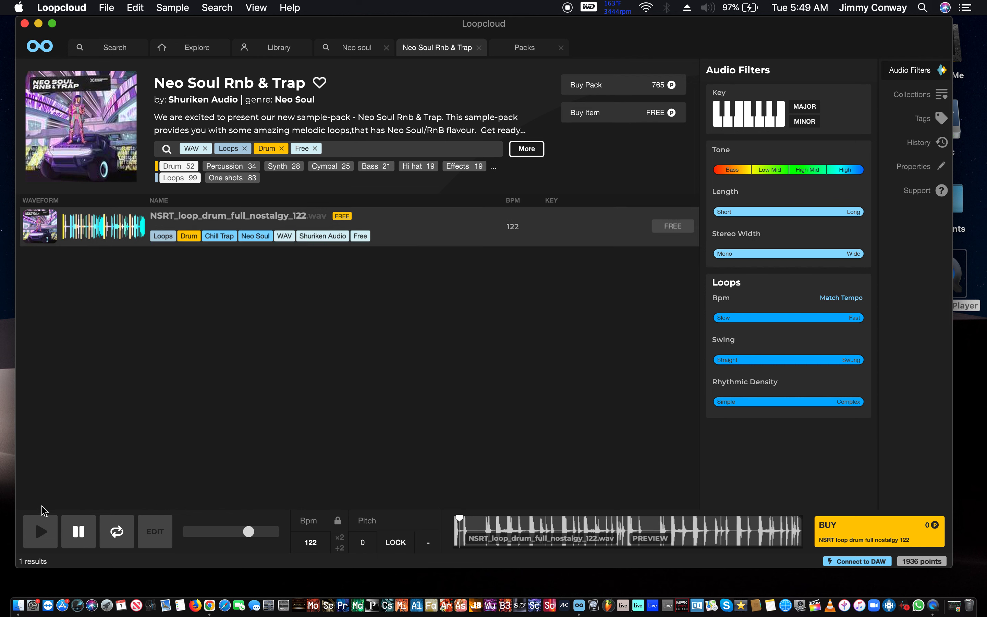
left_click(41, 530)
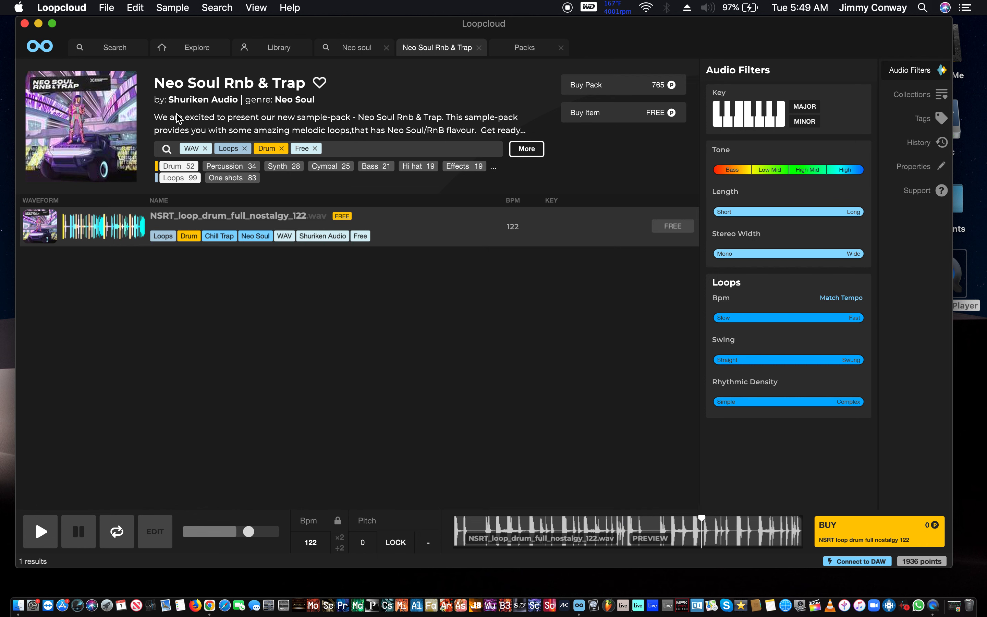
- Remove the Drum filter and preview the free rhodes pacific 133, 808 bass soul 145 and full drum nostalgy 122 loops
left_click(281, 148)
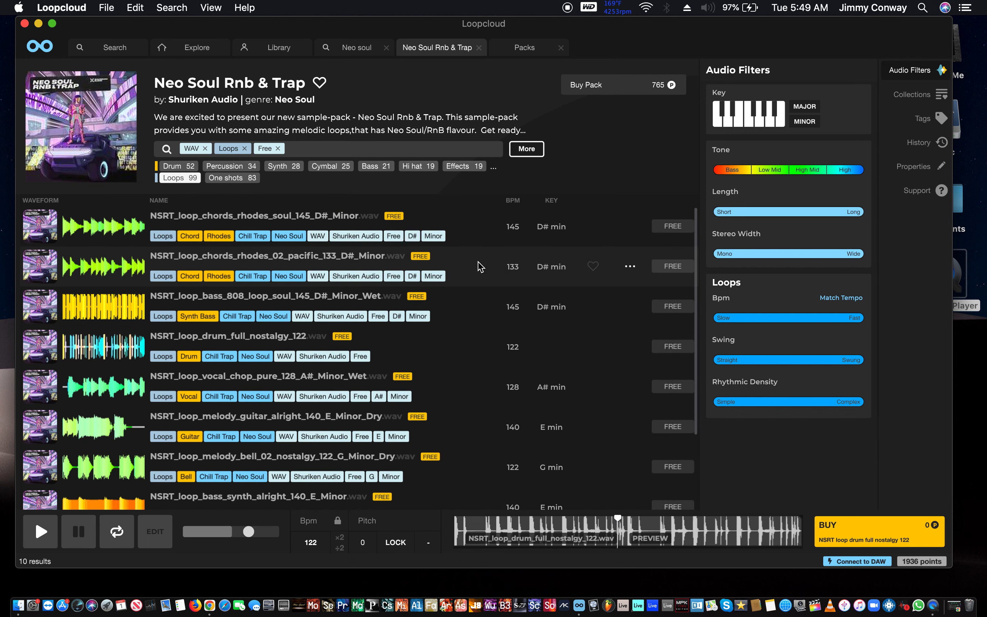
left_click(476, 280)
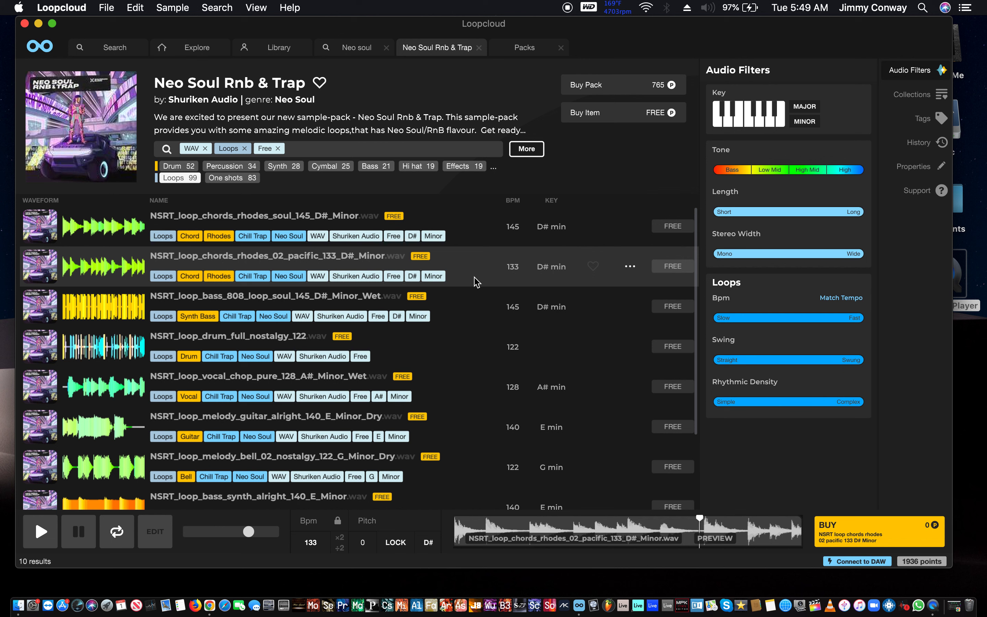
key("Down")
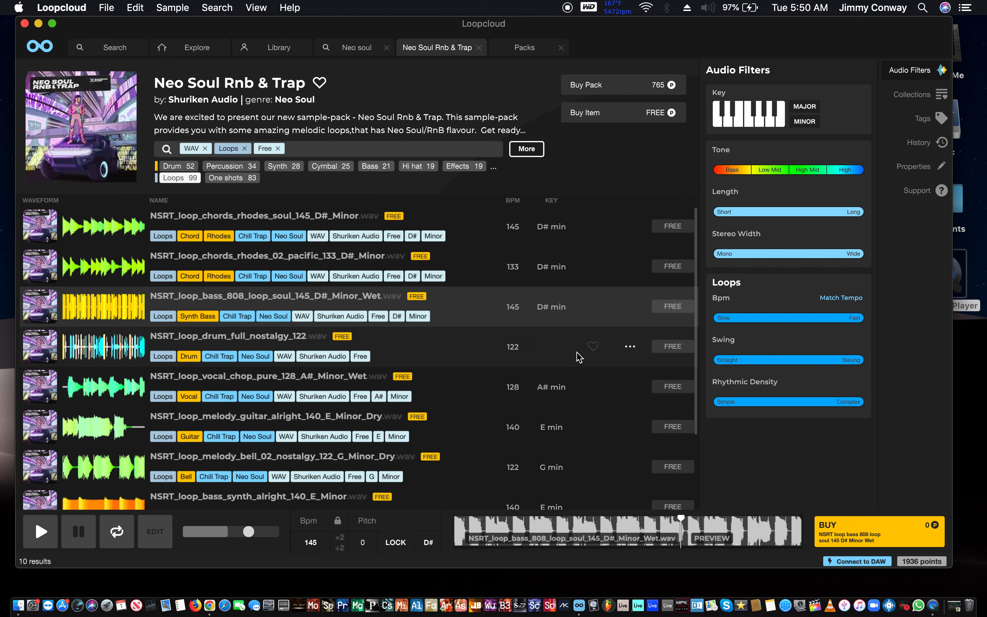
right_click(463, 303)
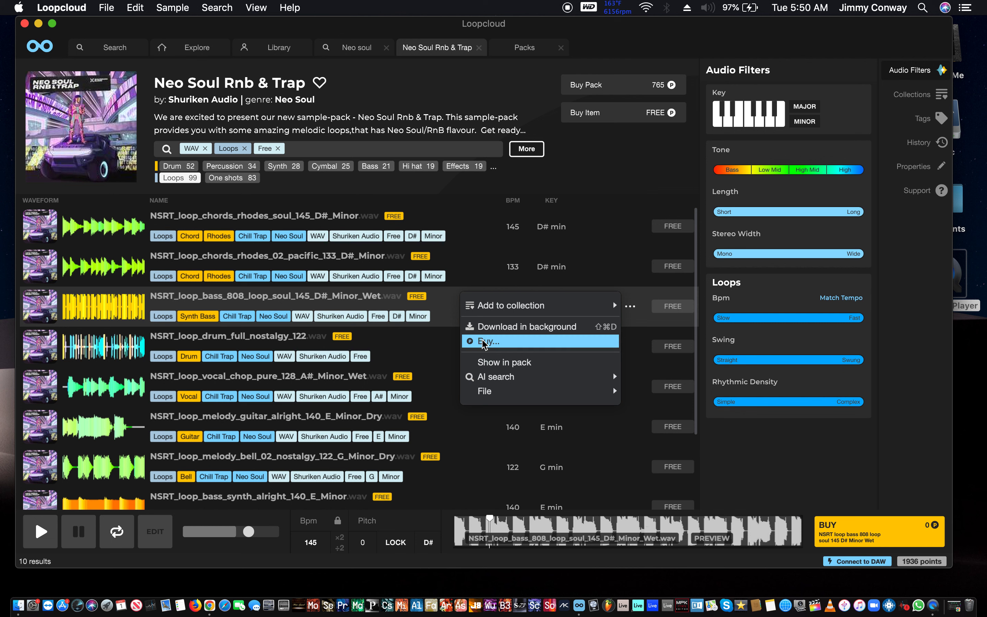
left_click(431, 348)
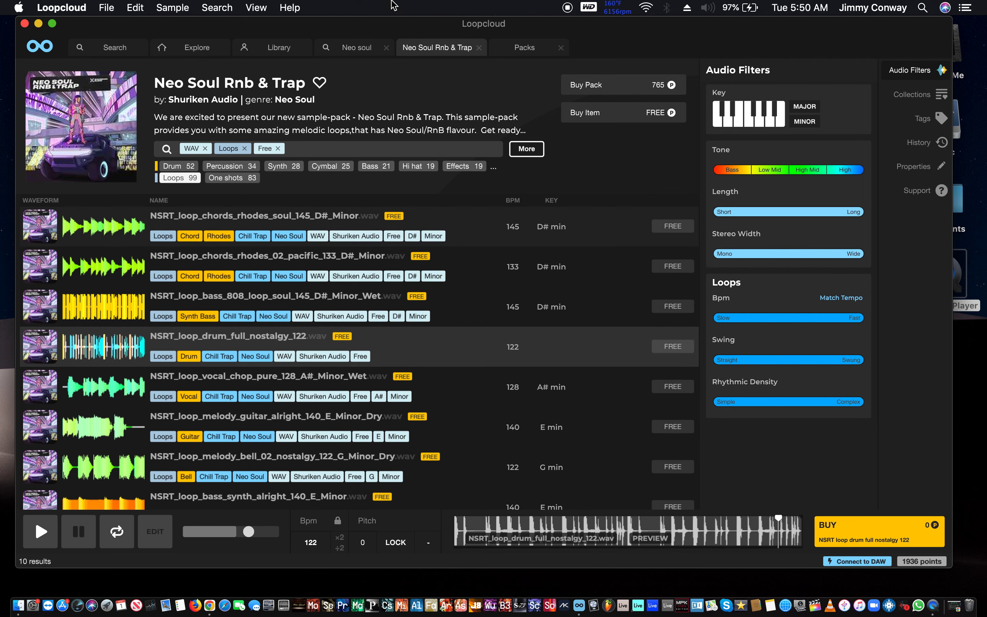
- Switch smcFanControl's active setting to Audio & Video
left_click(615, 7)
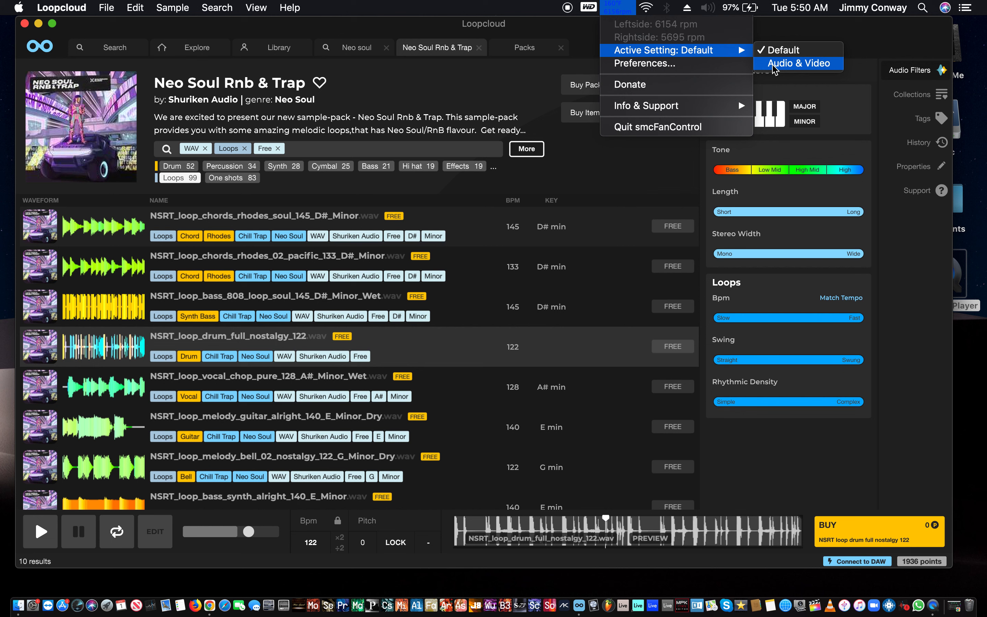
left_click(774, 65)
- Preview the remaining free loops in order, from NSRT_loop_vocal_chop_pure_128 through NSRT_loop_melody_synth_alright_140
key("Down")
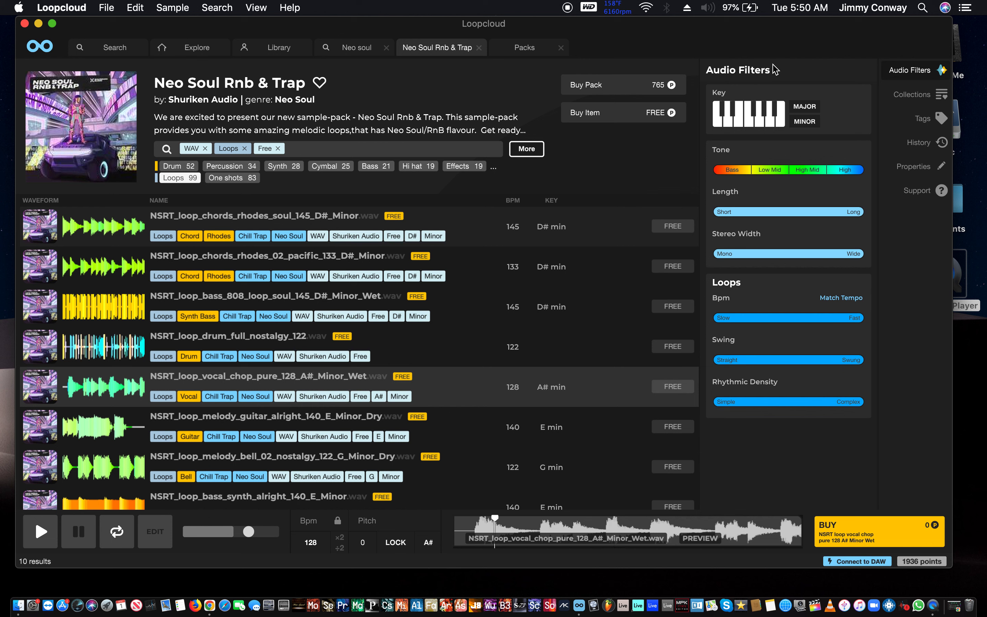
key("Down")
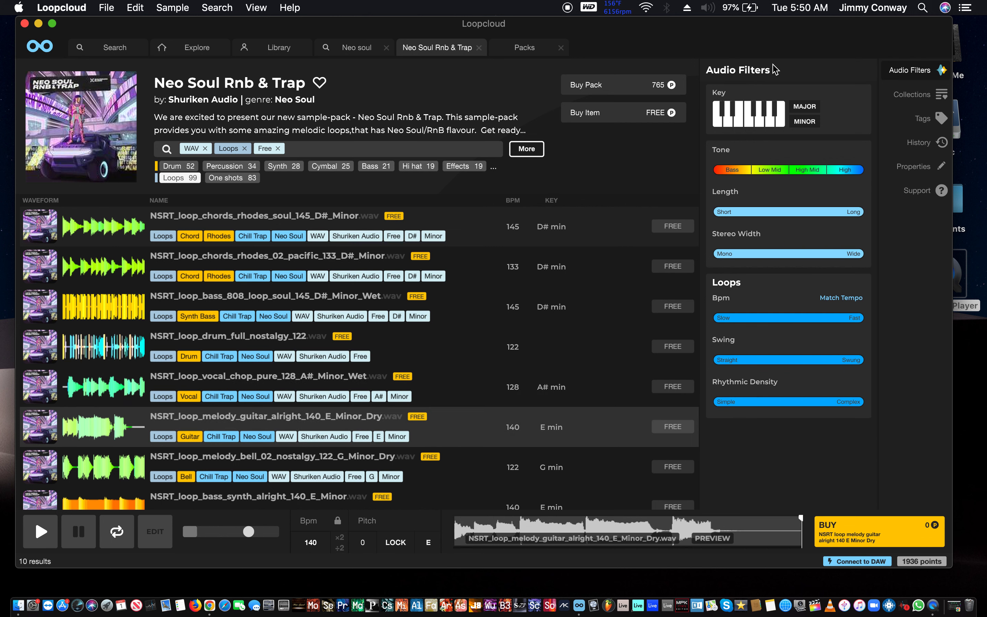
key("Down")
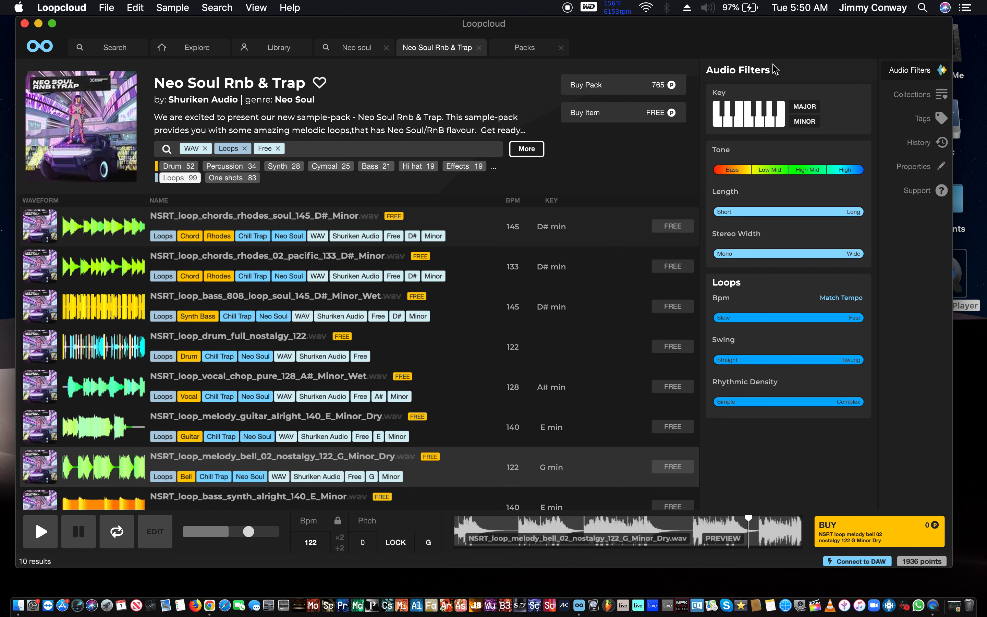
key("Down")
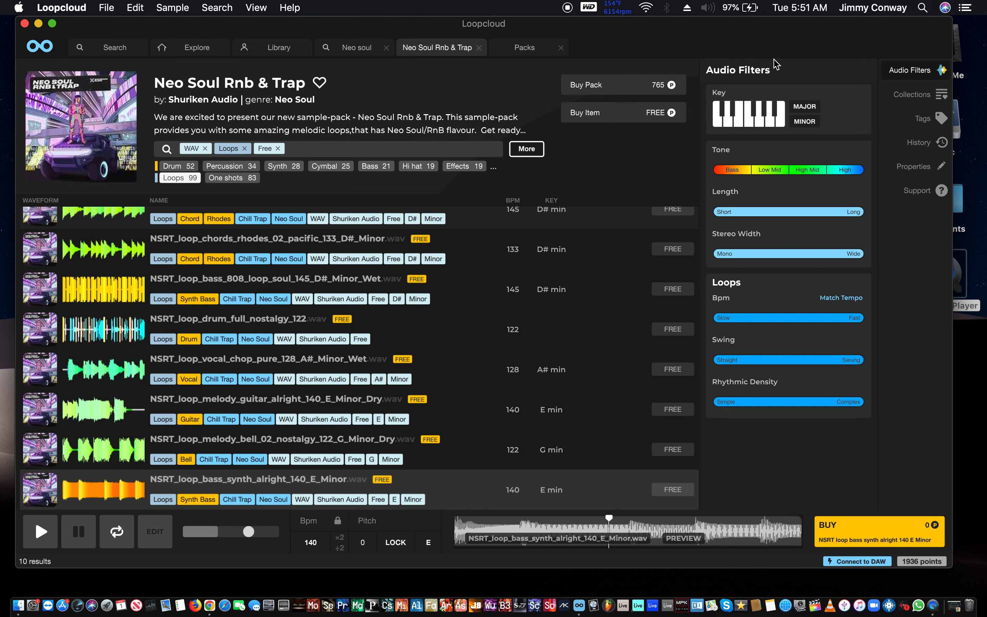
key("Down")
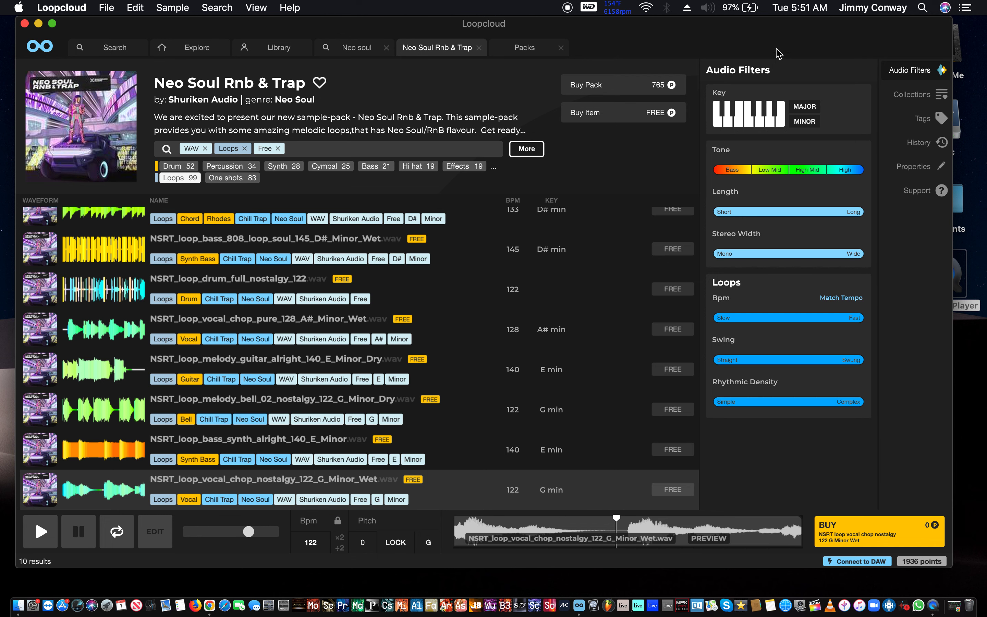
scroll(605, 348, "down", 1)
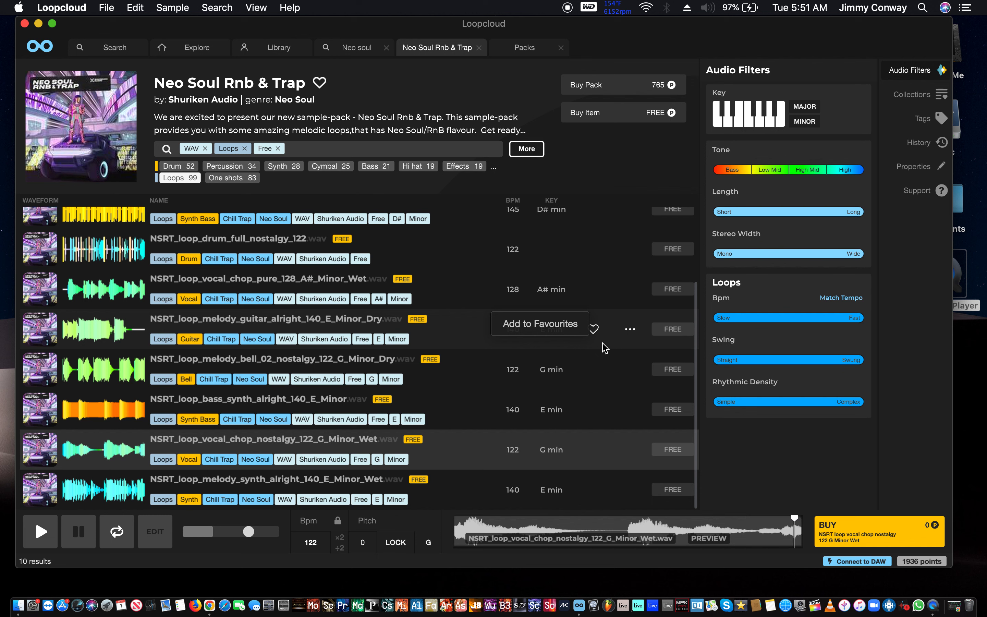
key("Down")
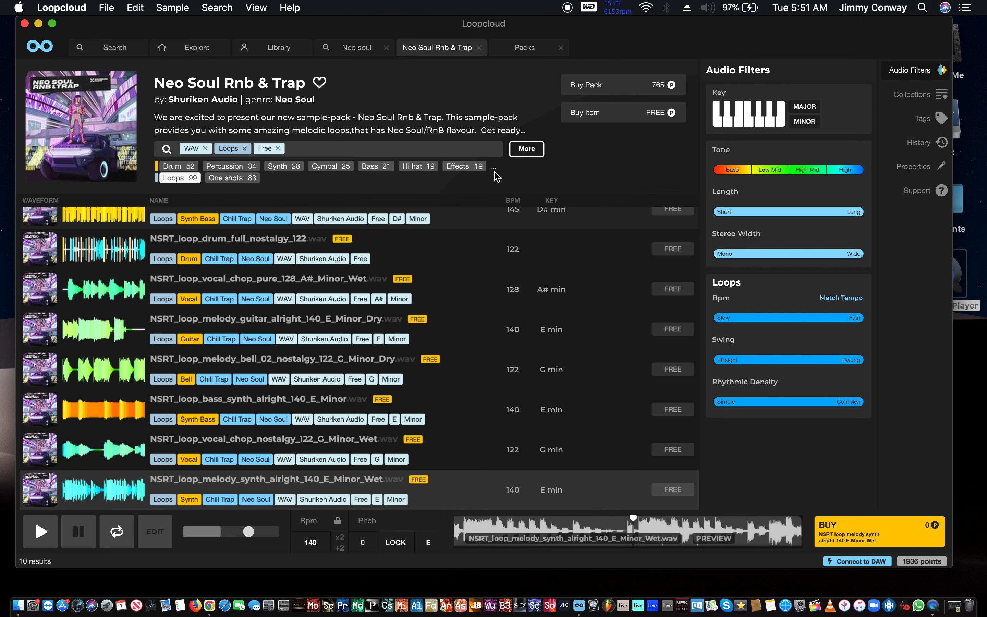
- Add the Drum filter and remove the Free filter to list all of the pack's drum loops
left_click(178, 165)
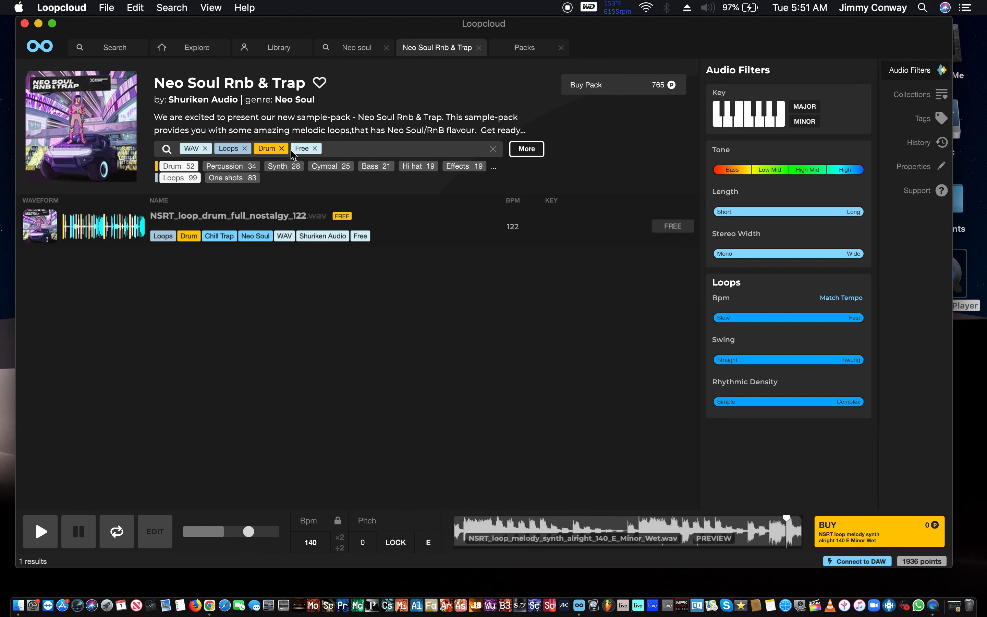
left_click(315, 149)
- Preview NSRT_loop_fill_alright_140 and NSRT_loop_drum_full_soul_145, and buy the full drum soul loop
left_click(431, 229)
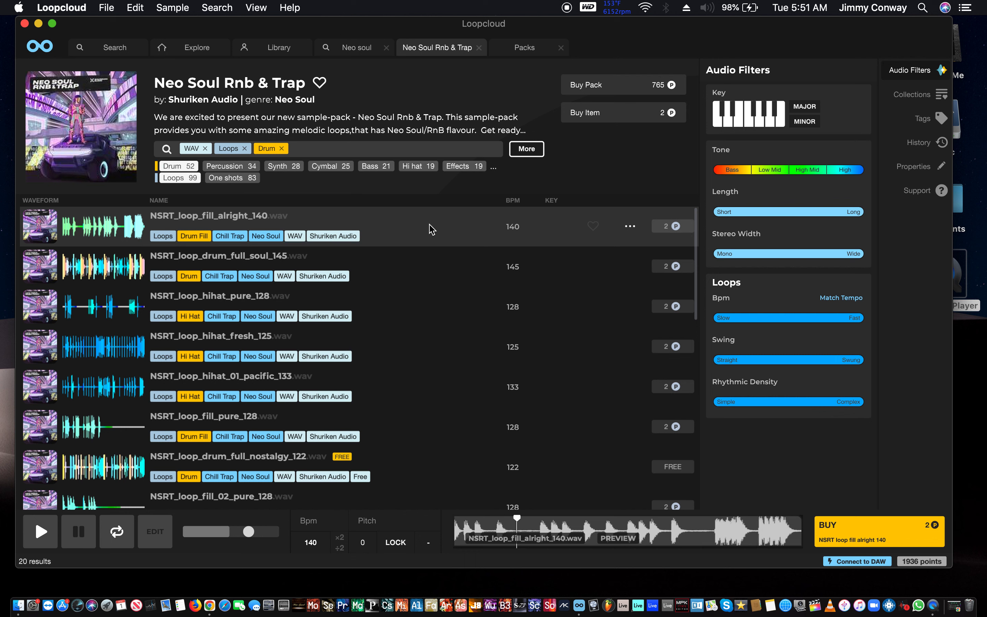
key("Down")
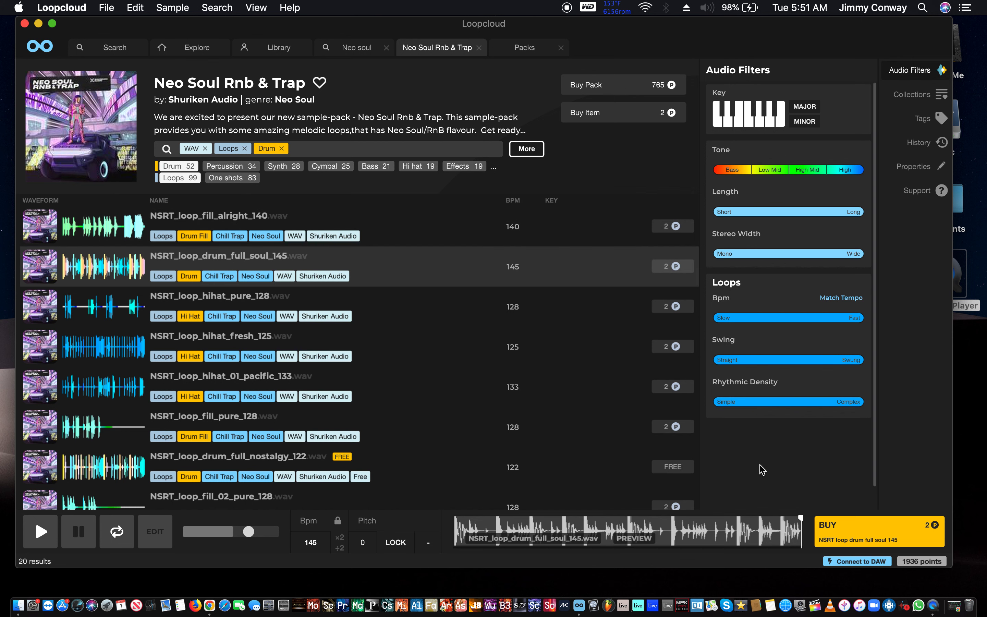
left_click(857, 546)
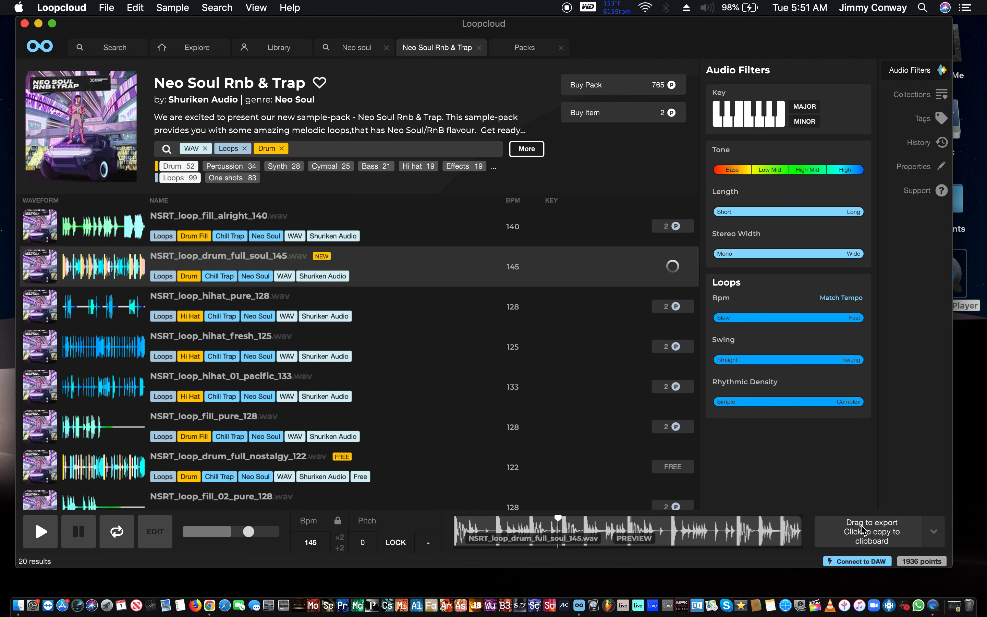
- Preview the following hi-hat and fill loops up to NSRT_loop_drum_full_nostalgy_122, and get that free drum loop
key("Down")
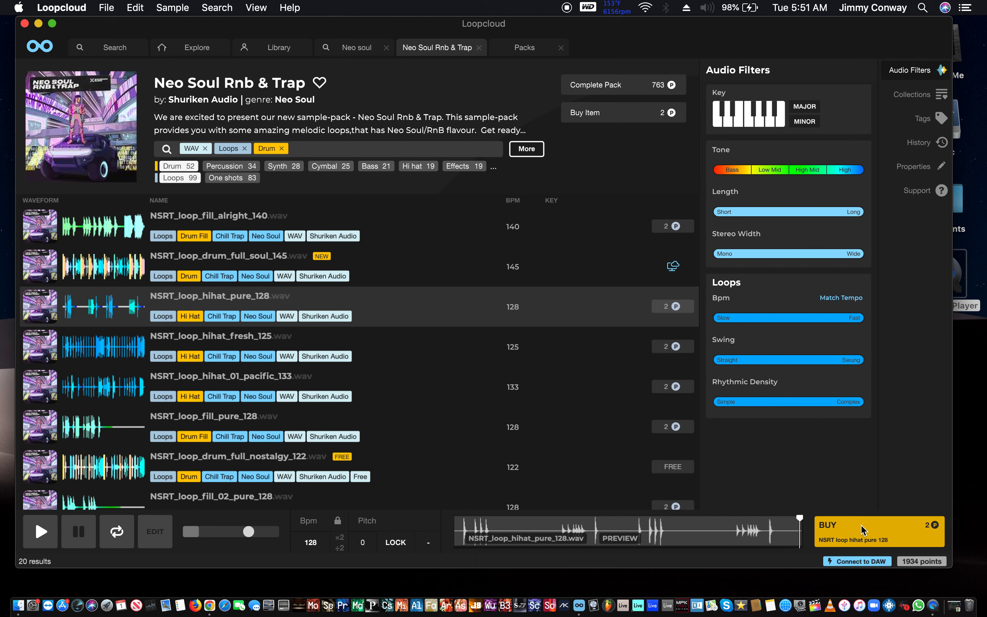
key("Down")
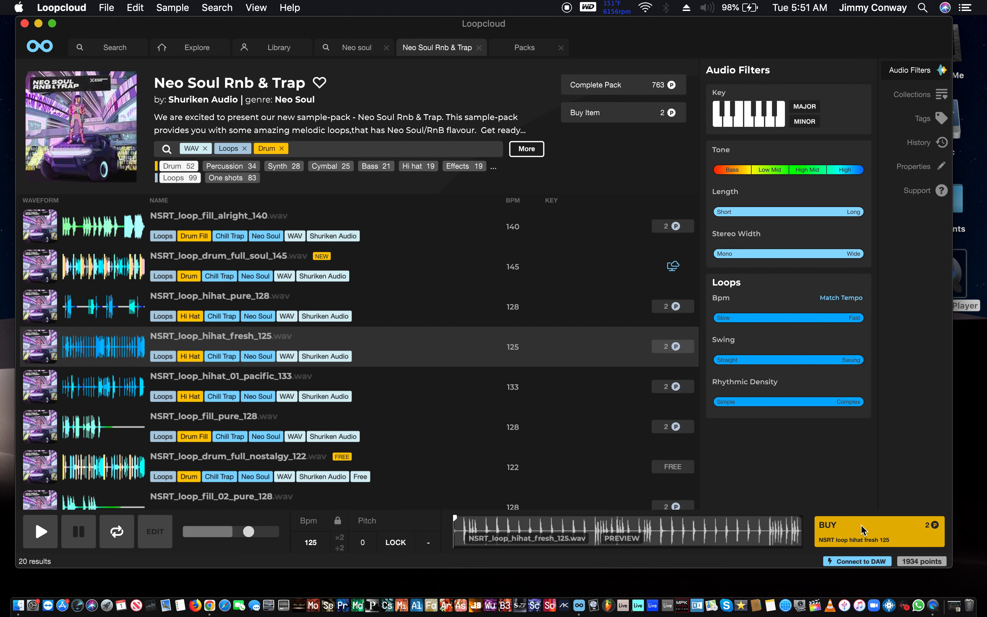
key("Down")
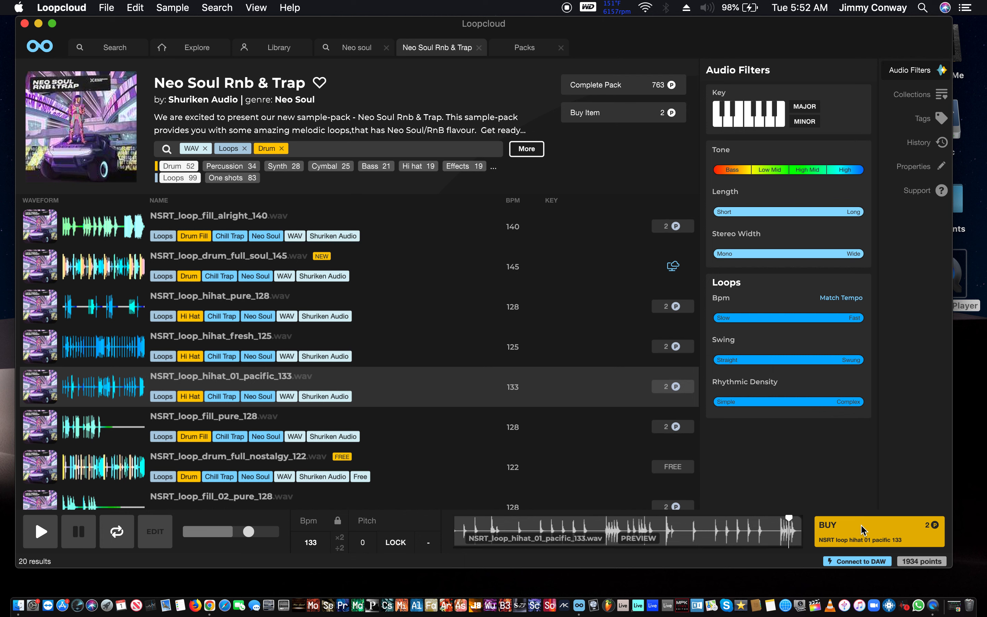
key("Down")
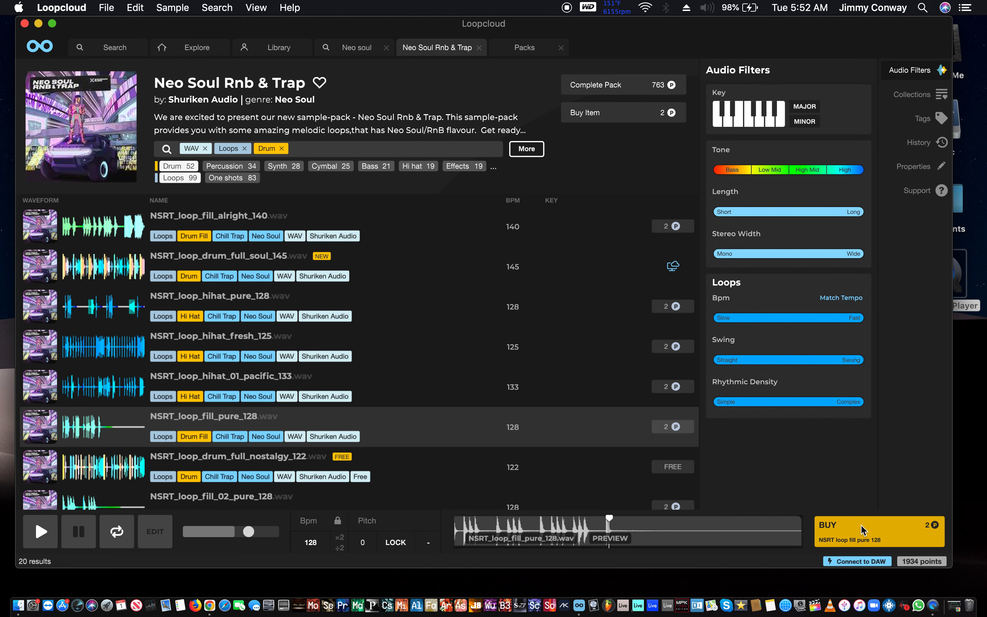
key("Down")
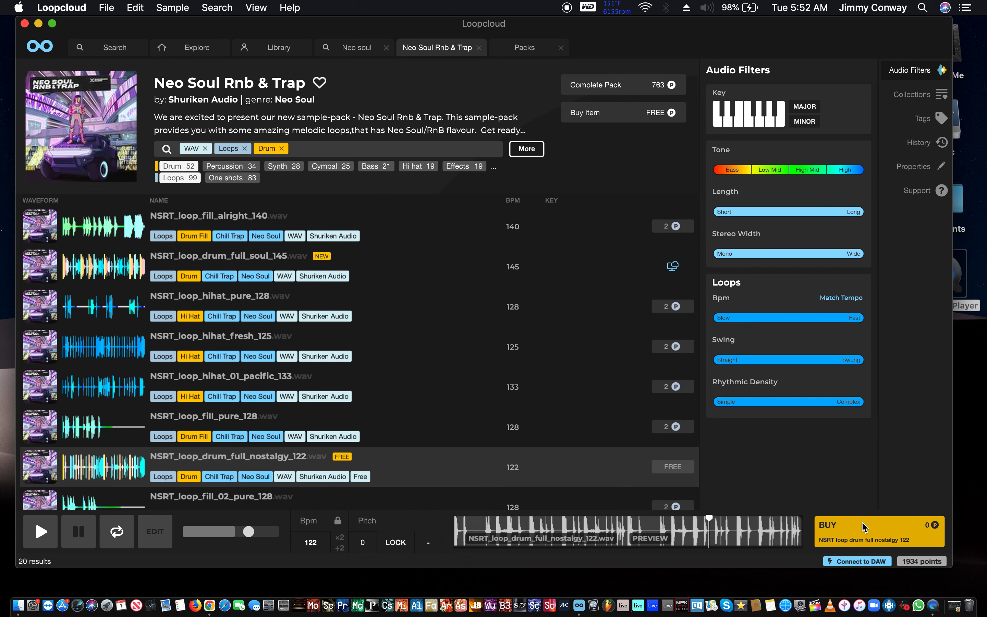
left_click(861, 522)
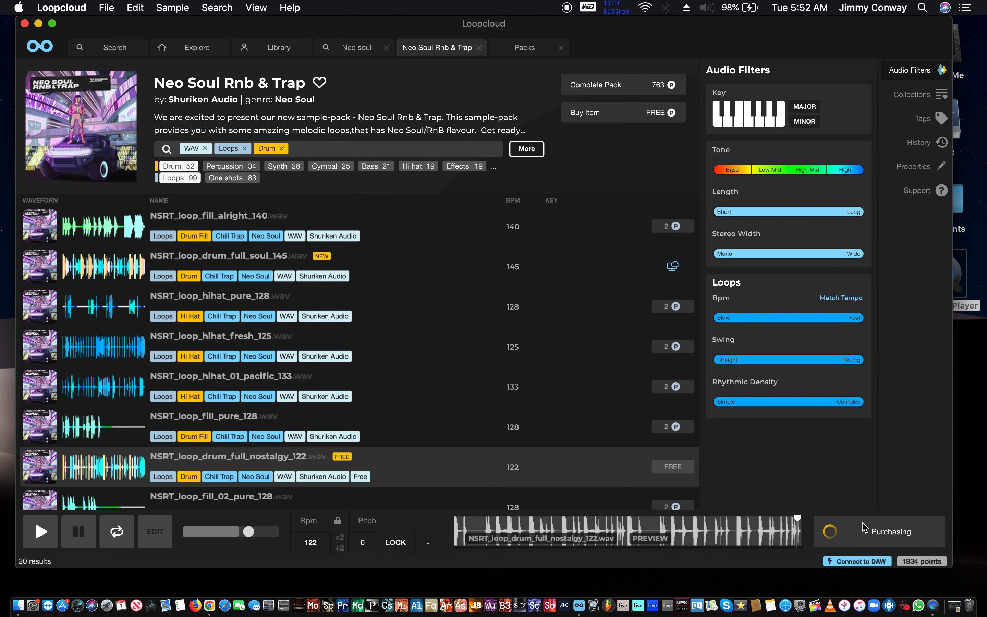
- Preview the next drum loops in order, from NSRT_loop_fill_02_pure_128 through NSRT_loop_fill_nostalgy_122
key("Down")
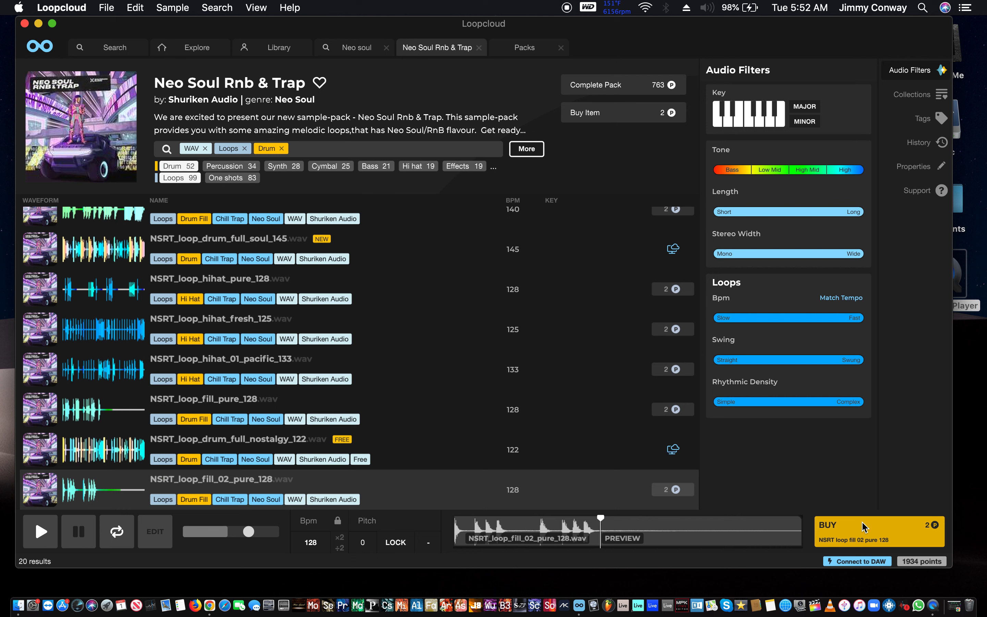
key("Down")
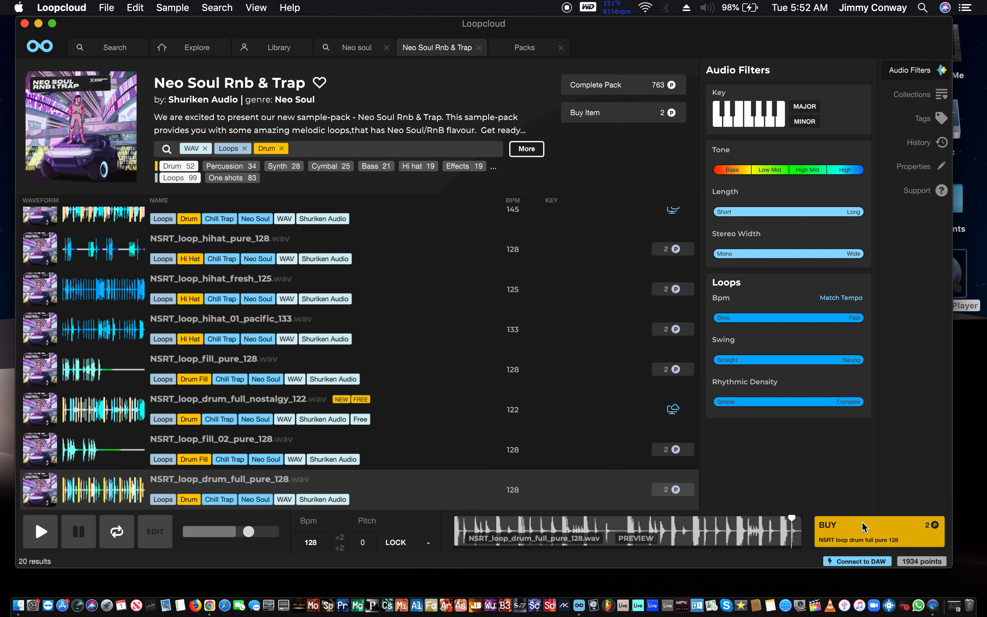
key("Down")
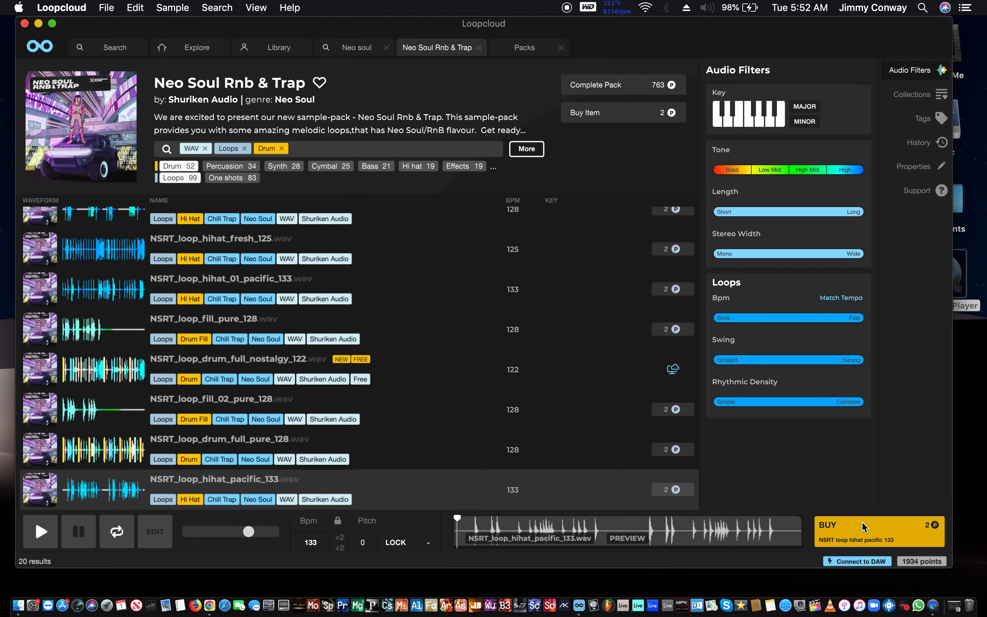
key("Down")
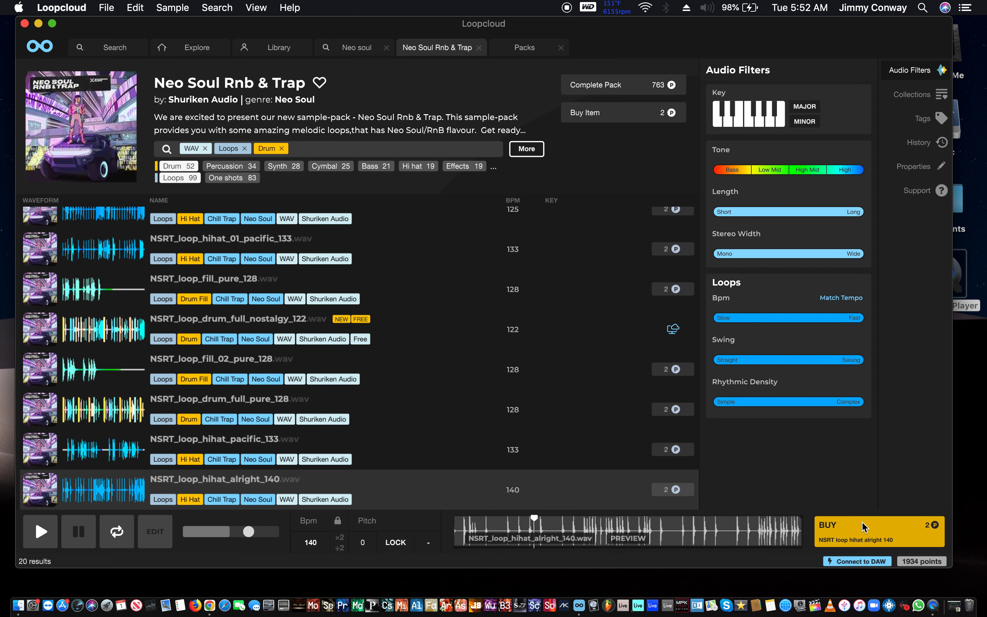
key("Down")
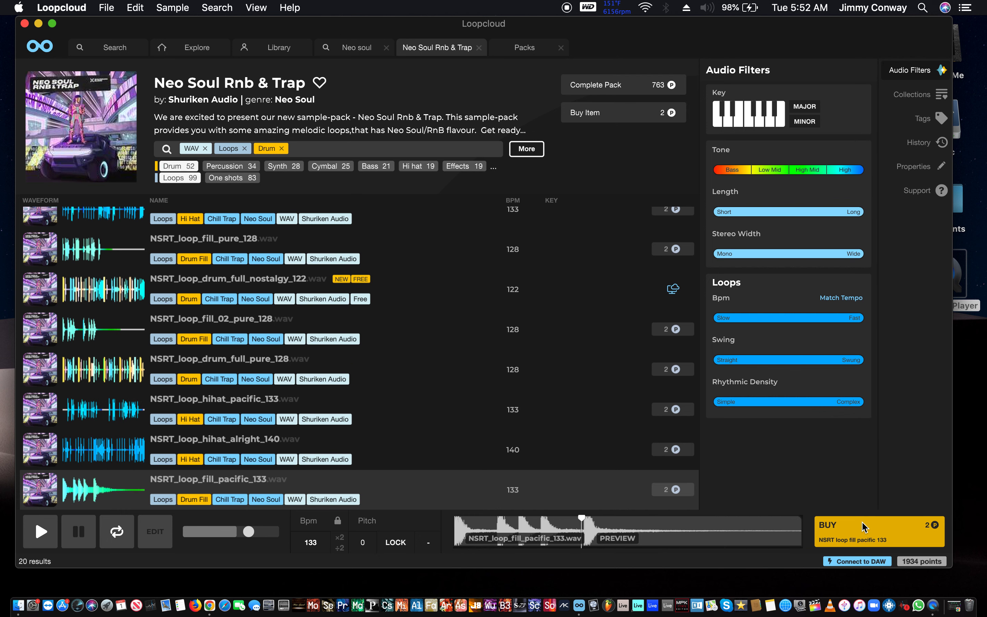
key("Down")
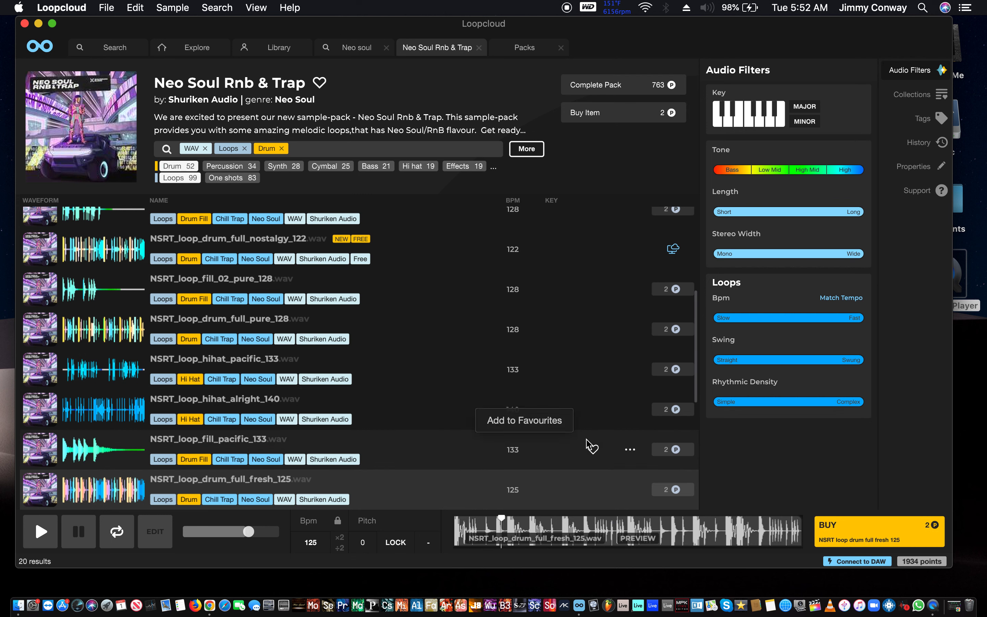
scroll(591, 447, "down", 1)
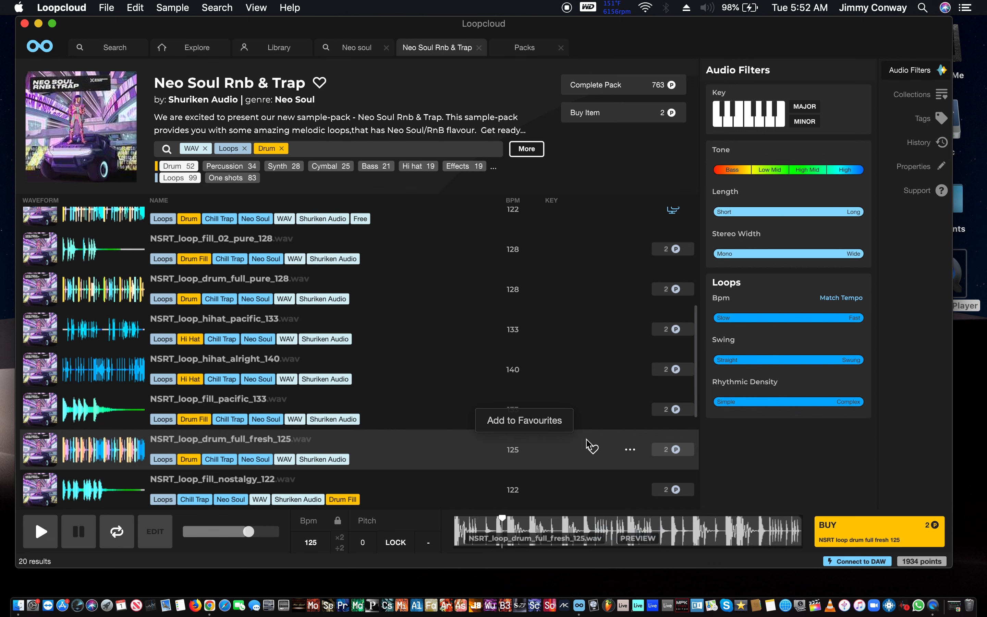
key("Down")
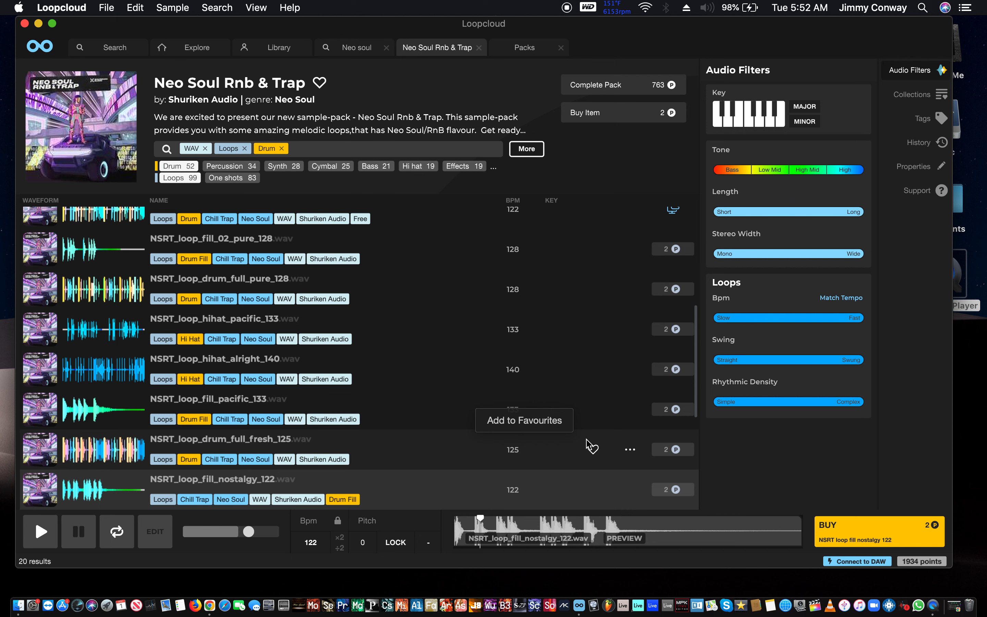
- Preview the following drum loops in order, from NSRT_loop_hihat_soul_145 through NSRT_loop_drum_full_pacific_133
key("Down")
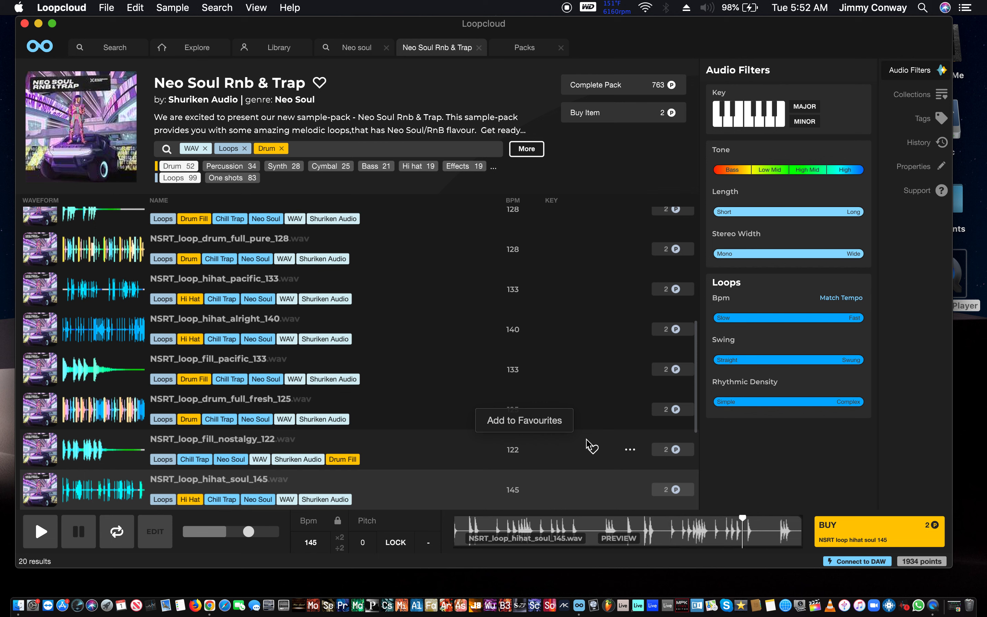
key("Down")
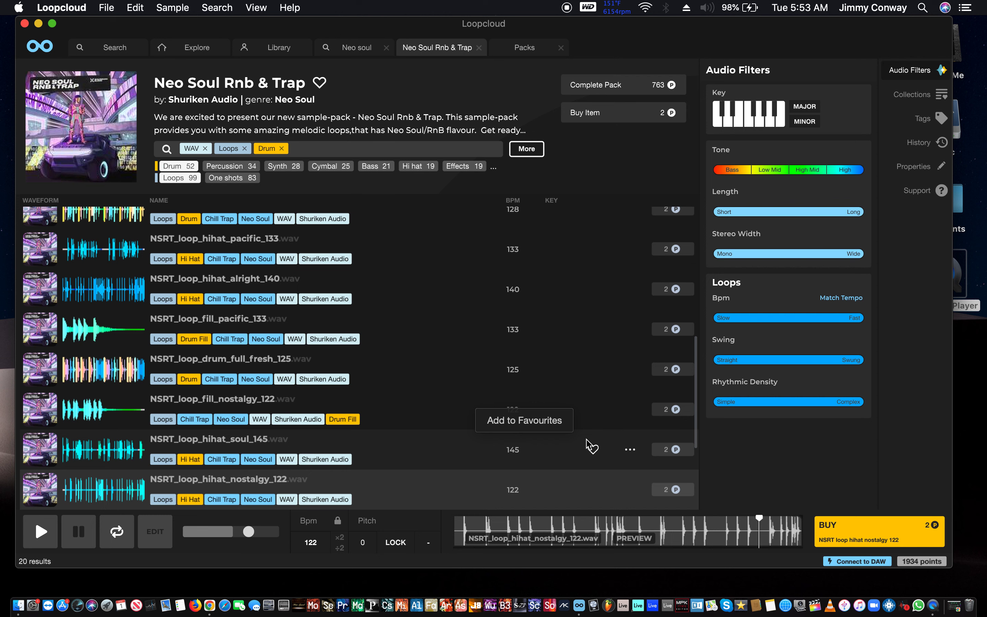
key("Down")
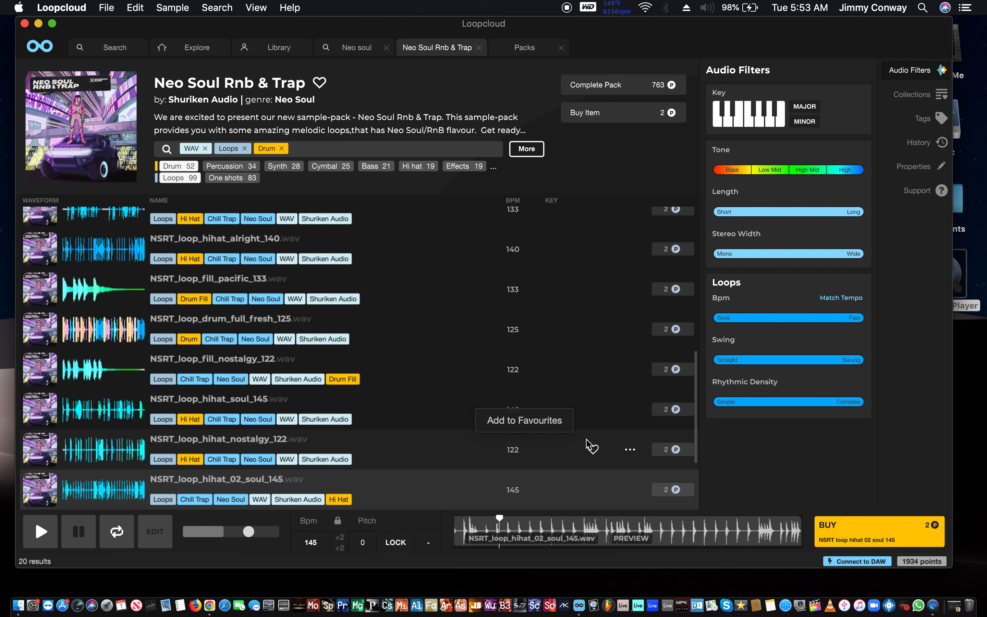
key("Down")
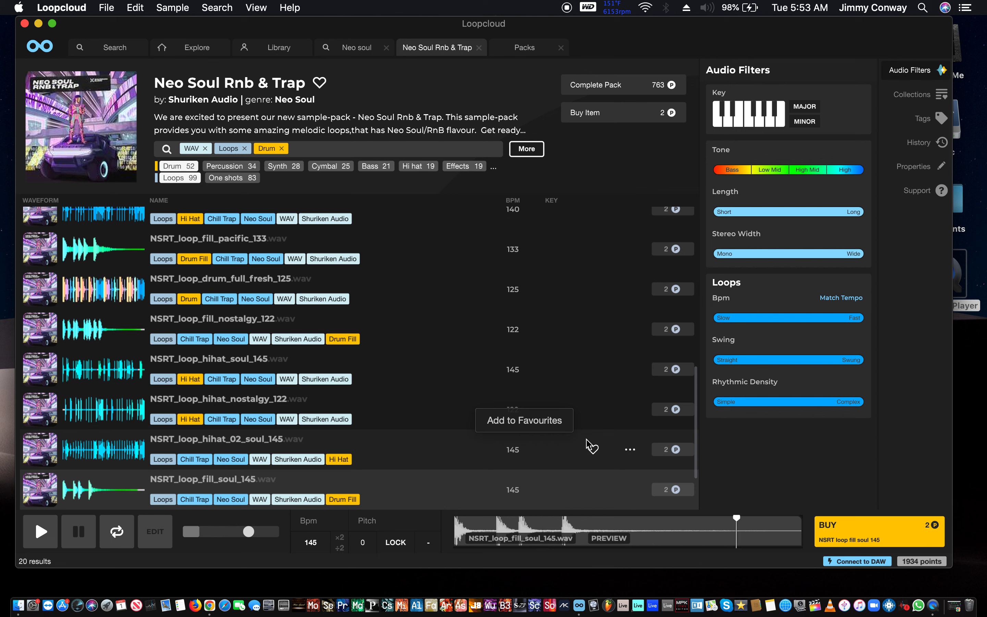
key("Down")
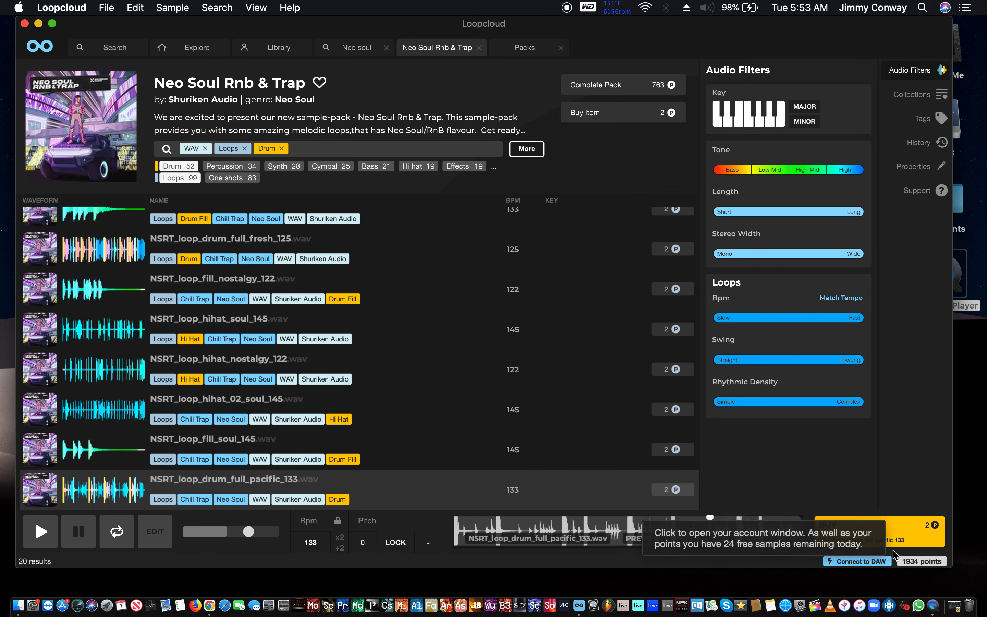
- Buy NSRT_loop_drum_full_pacific_133 and open its waveform in the loop editor
left_click(869, 532)
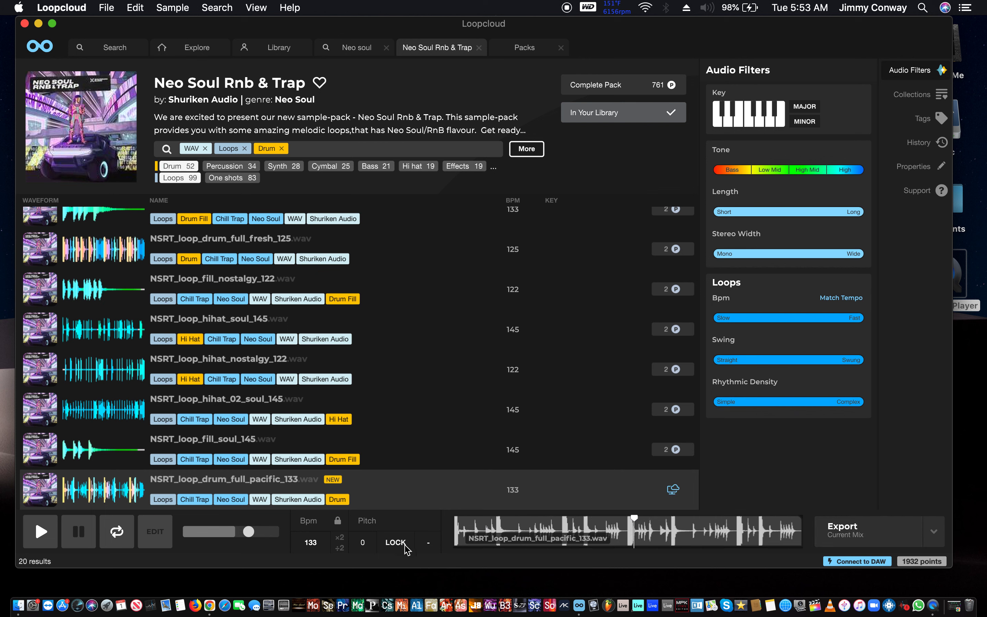
left_click(155, 531)
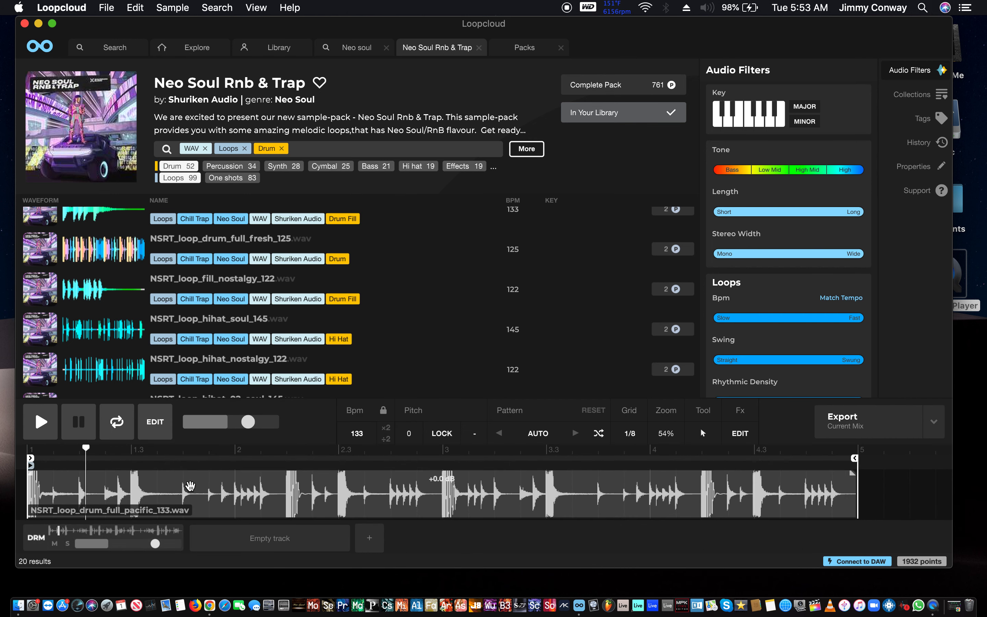
- Preview NSRT_loop_drum_full_alright_140, and replace the Drum filter with Synth to list the pack's synth loops
key("Down")
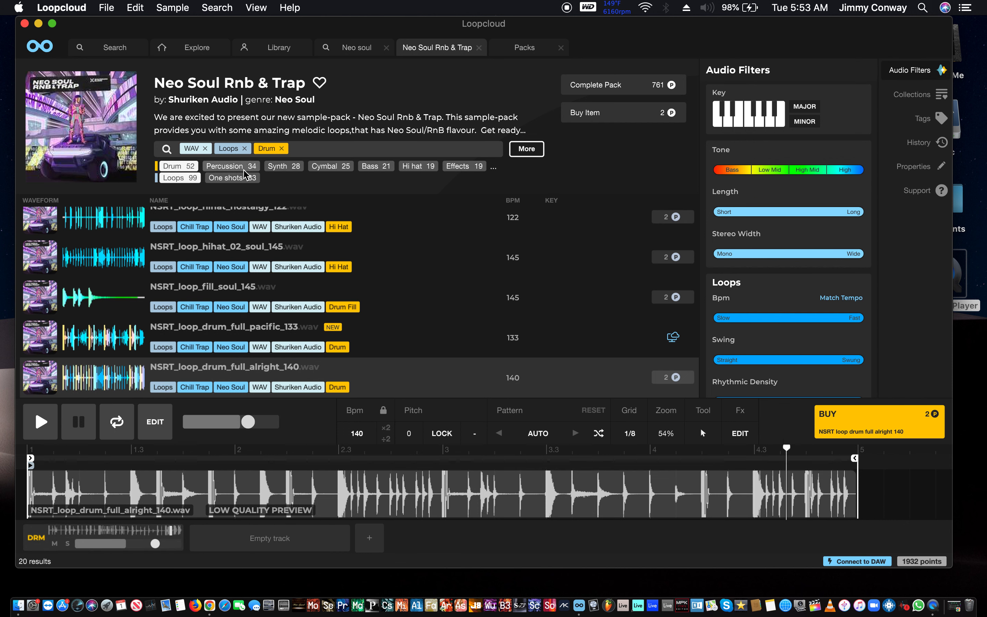
left_click(278, 171)
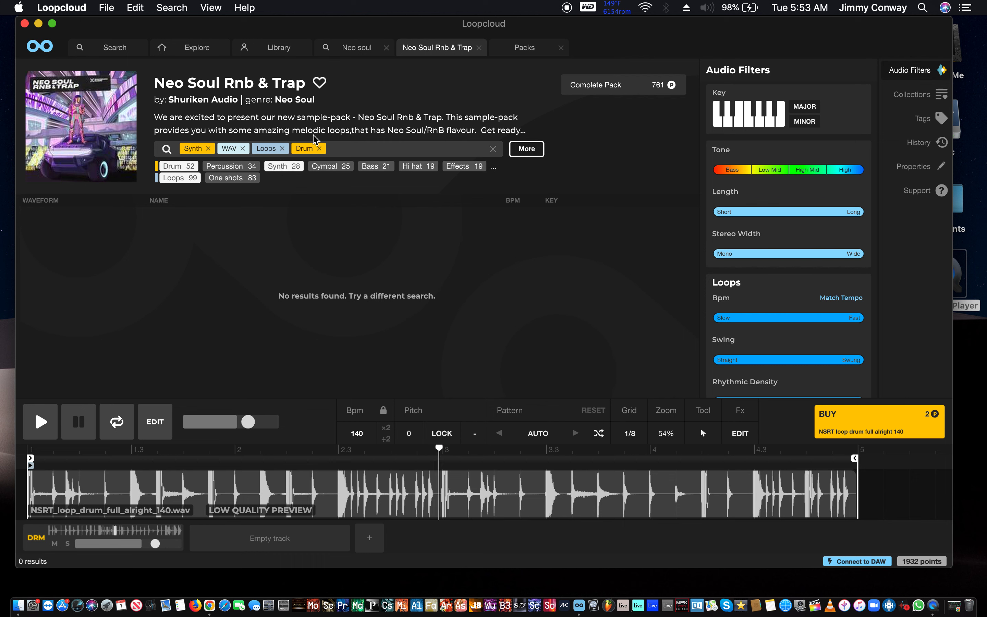
left_click(319, 148)
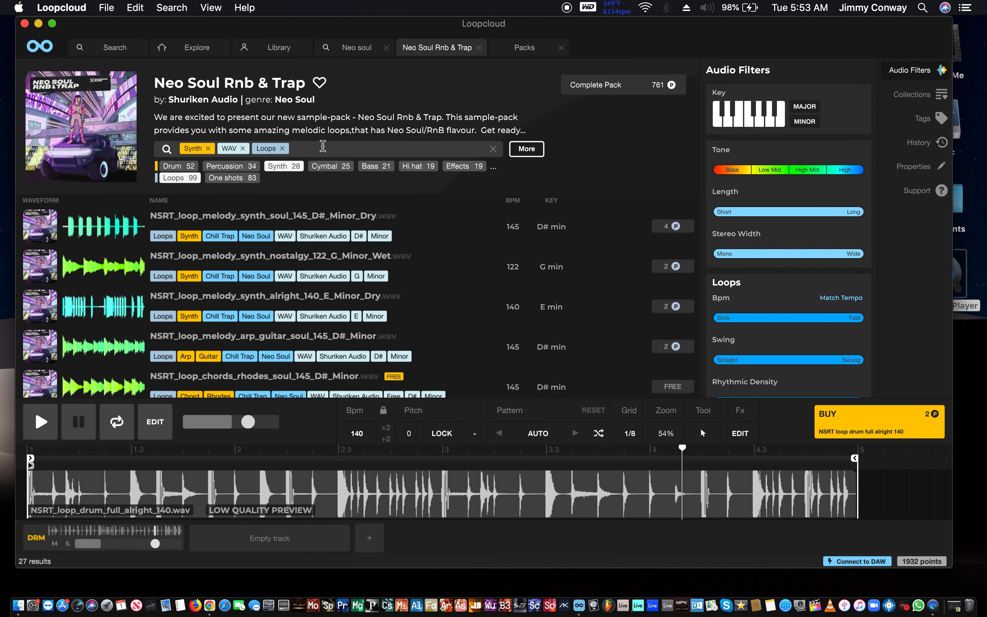
- Preview NSRT_loop_melody_synth_soul_145_D#_Minor_Dry and the synth loop below it, and buy NSRT_loop_melody_synth_nostalgy_122_G_Minor_Wet
left_click(435, 236)
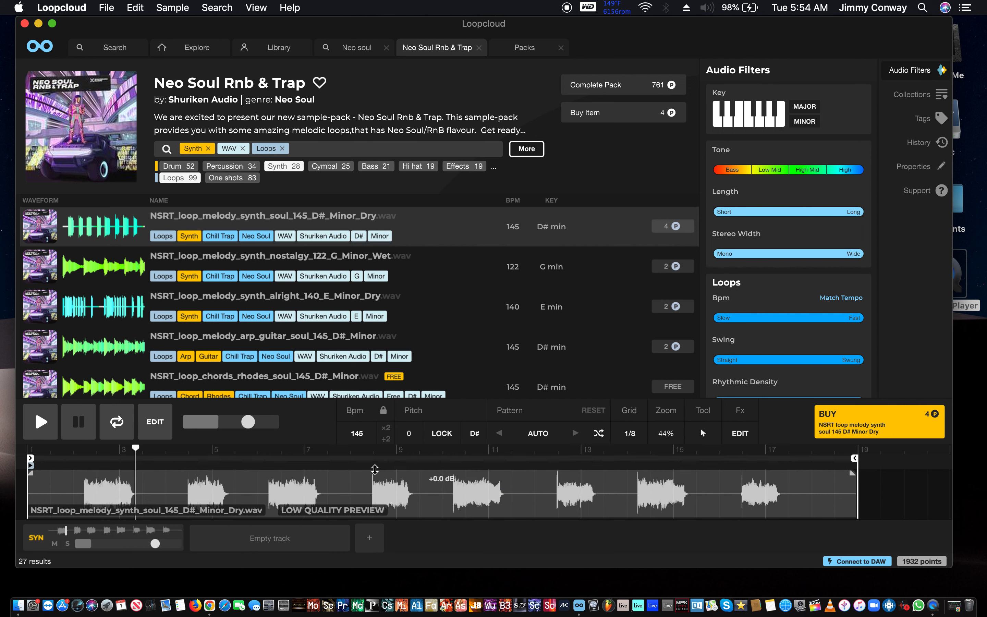
left_click(433, 440)
mouse_move(439, 484)
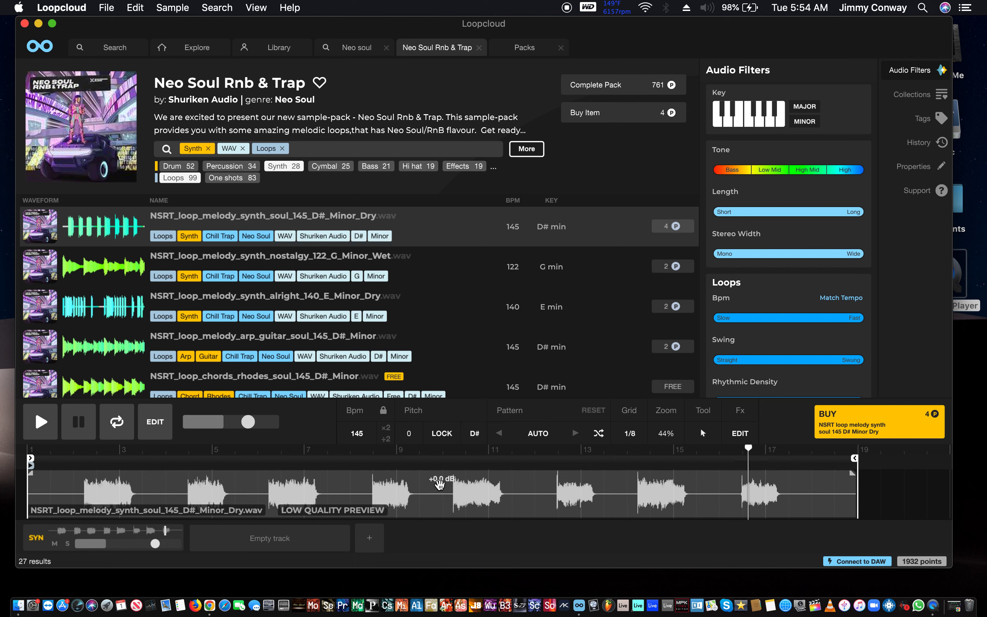
key("Down")
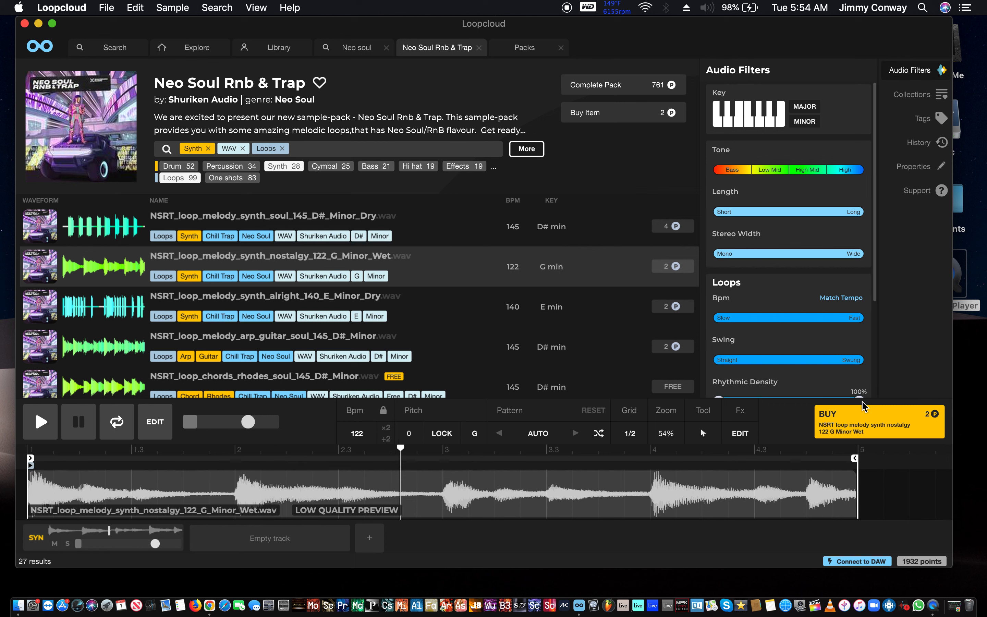
left_click(879, 429)
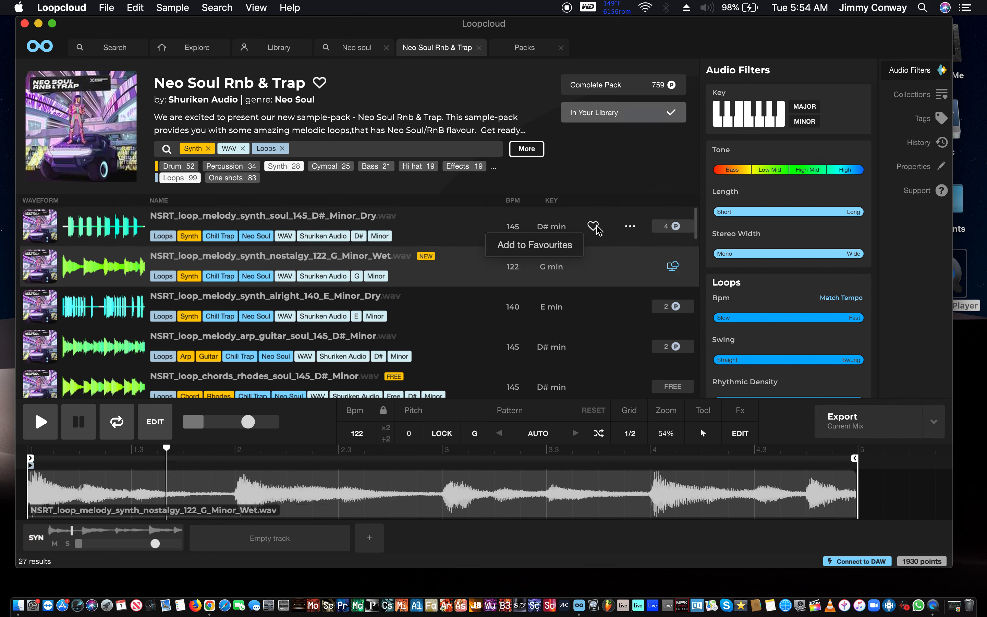
- Preview NSRT_loop_melody_synth_alright_140_E_Minor_Dry and NSRT_loop_melody_arp_guitar_soul_145_D#_Minor, and buy the arp guitar loop
key("Down")
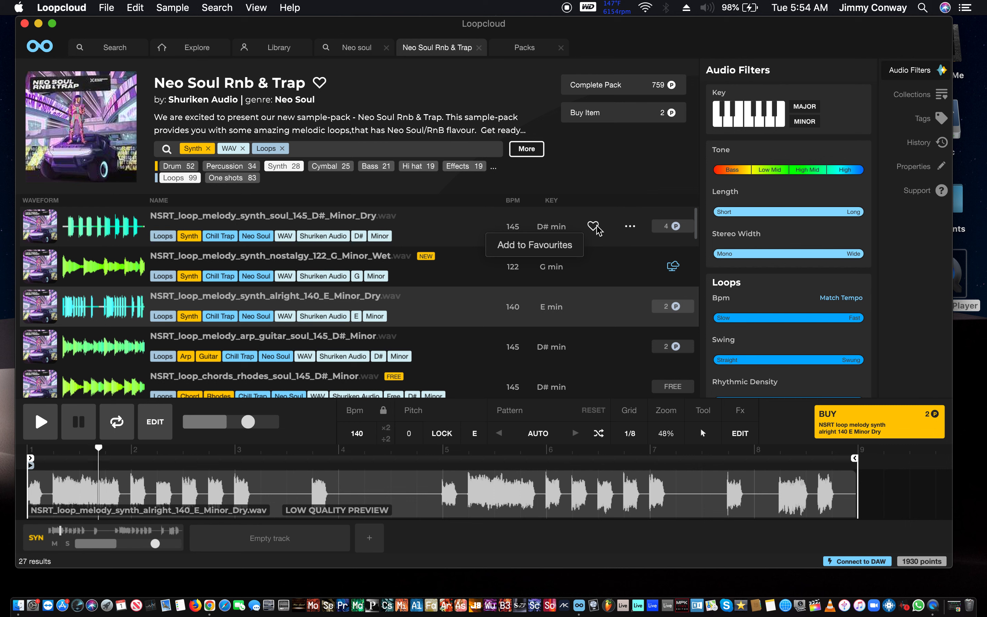
key("Down")
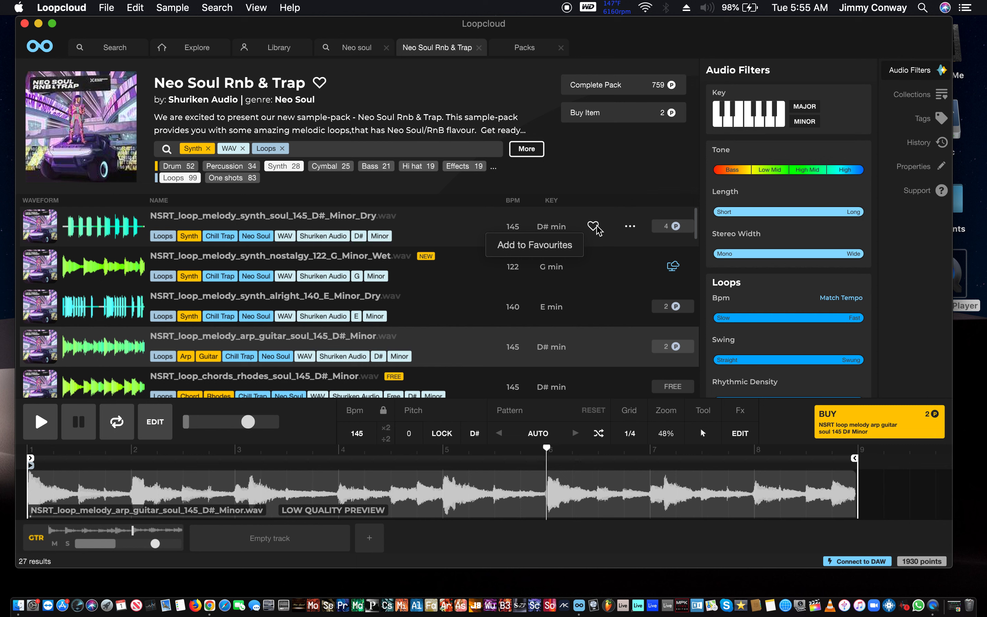
left_click(890, 425)
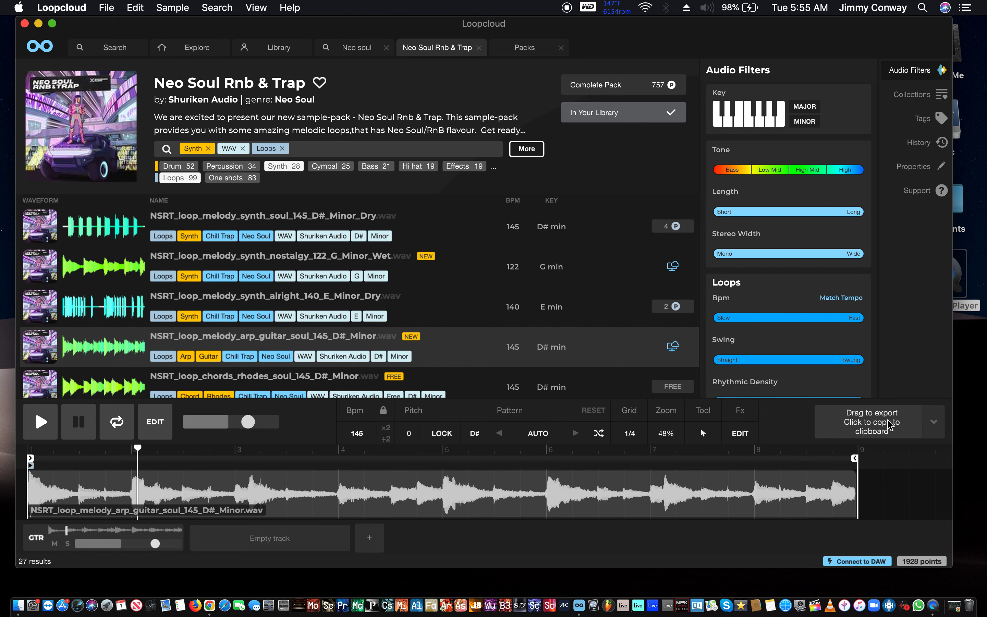
- Preview the rhodes and pad chord loops in order, from NSRT_loop_chords_rhodes_soul_145_D#_Minor through NSRT_loop_chords_pad_alright_140_E_Minor
key("Down")
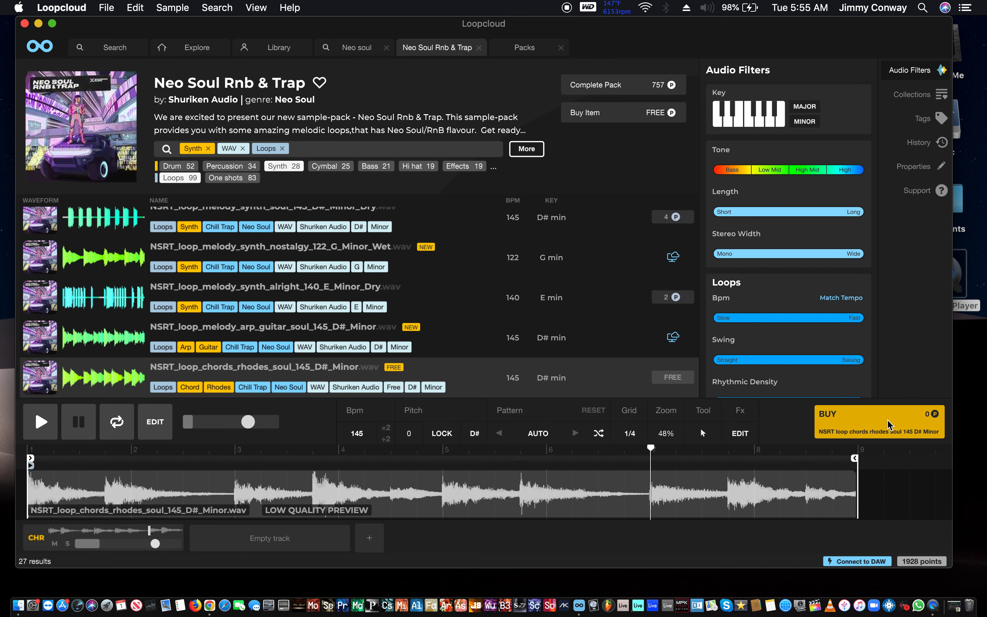
key("Down")
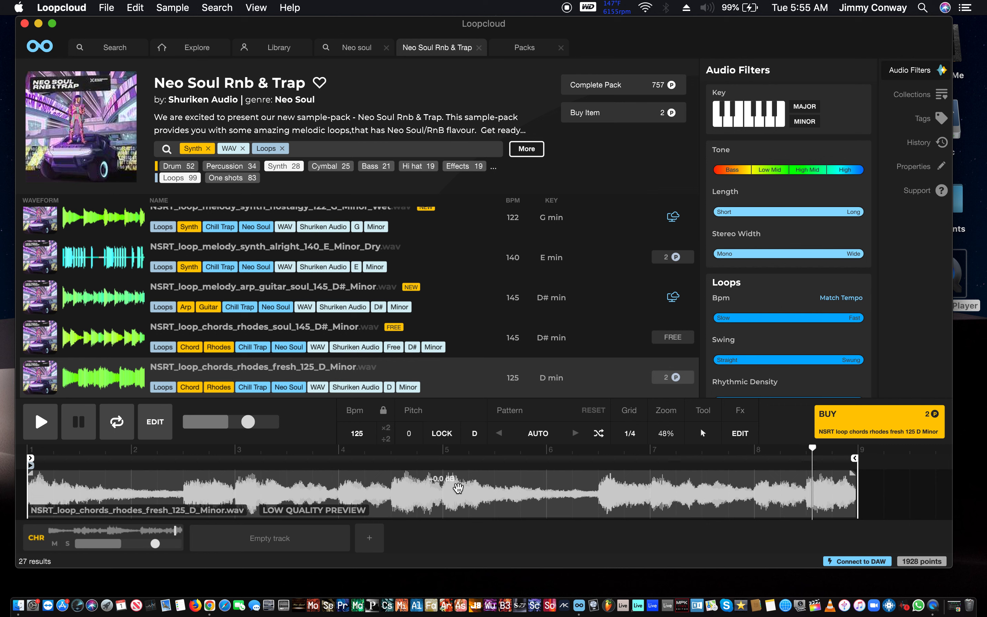
key("Down")
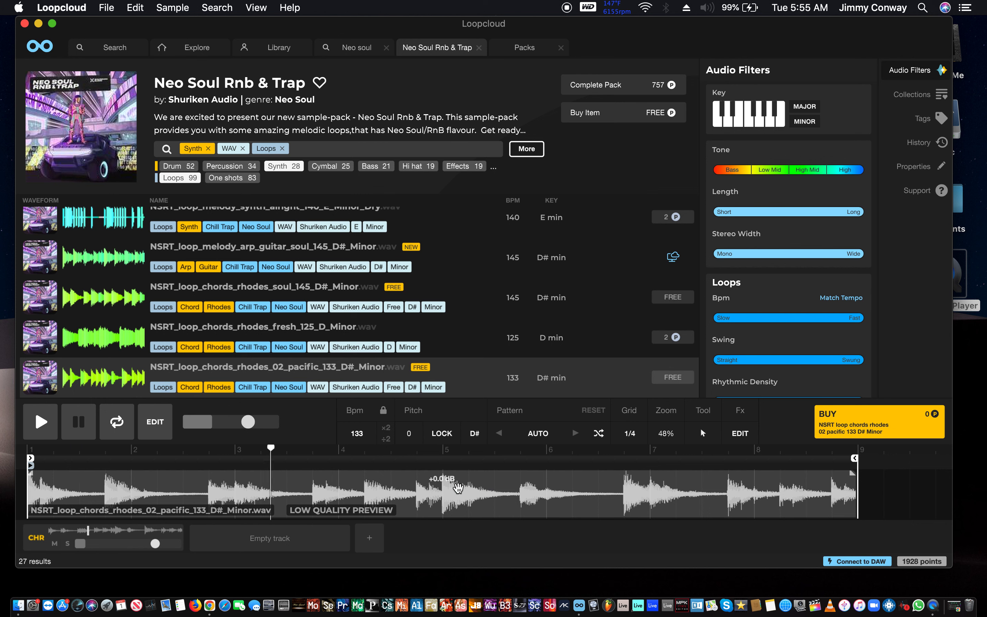
key("Down")
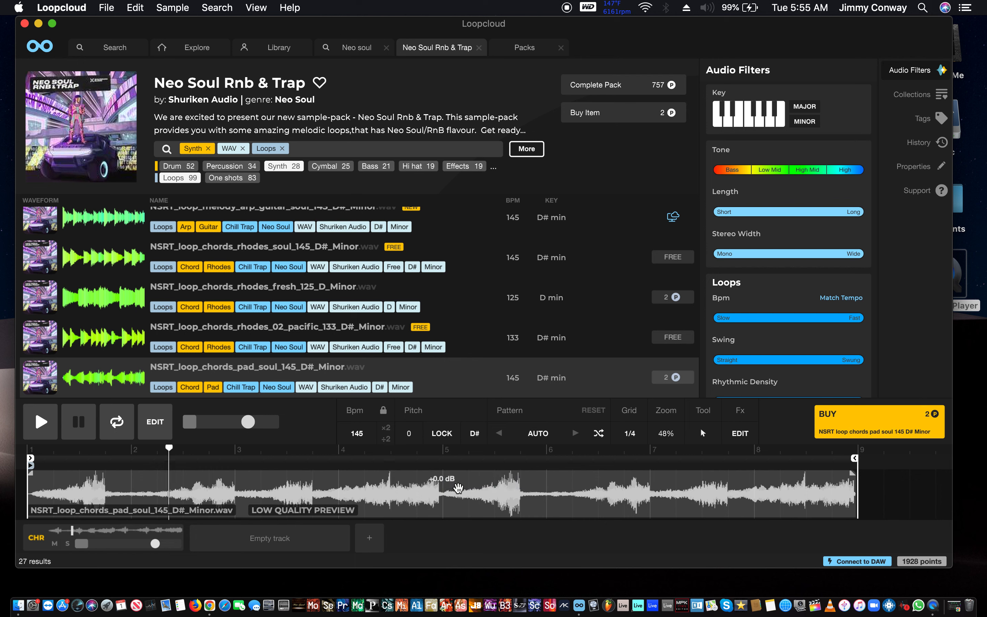
key("Down")
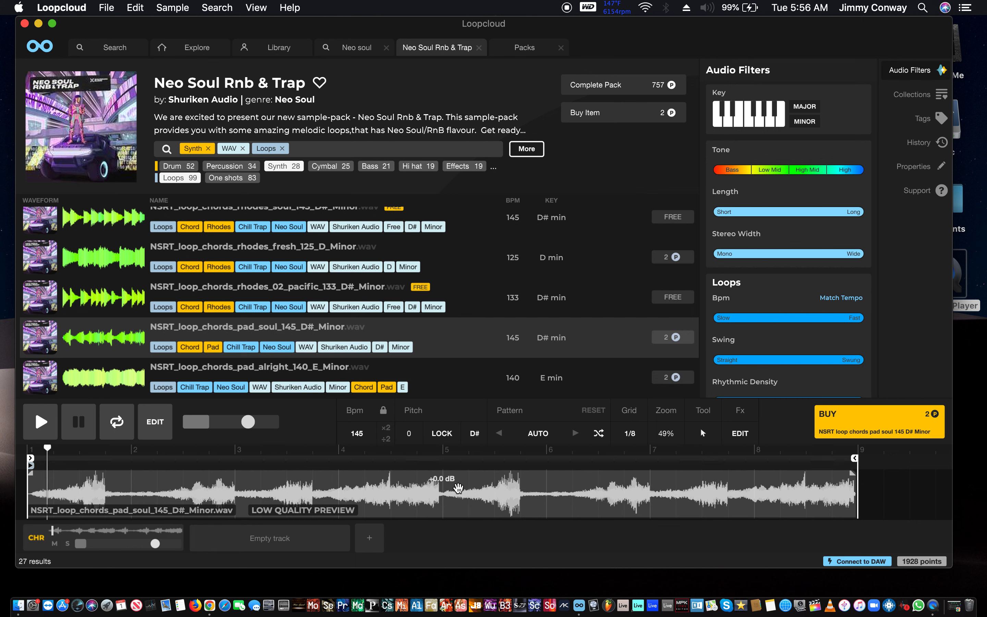
key("Down")
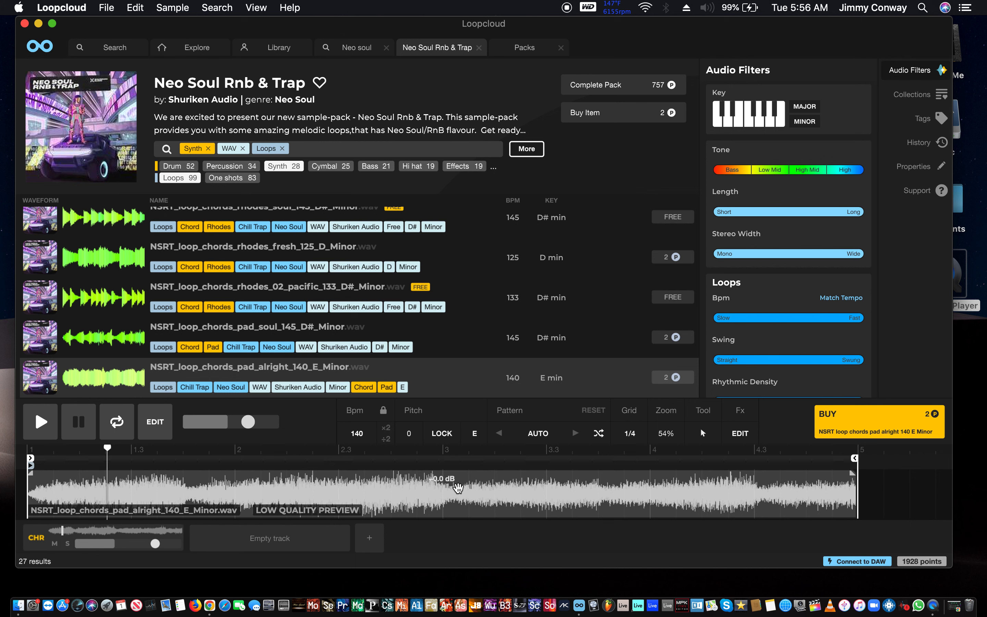
- Preview the loops from NSRT_loop_chords_guitar_02_nostalgy_122_G_Minor onward, and buy NSRT_loop_chords_rhodes_alright_140_E_Minor
key("Down")
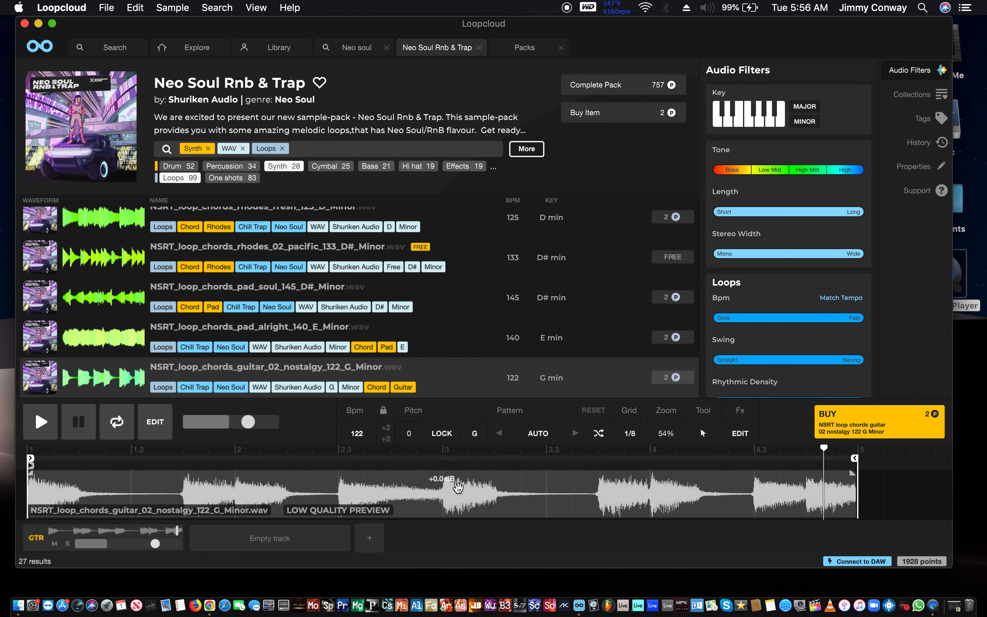
key("Down")
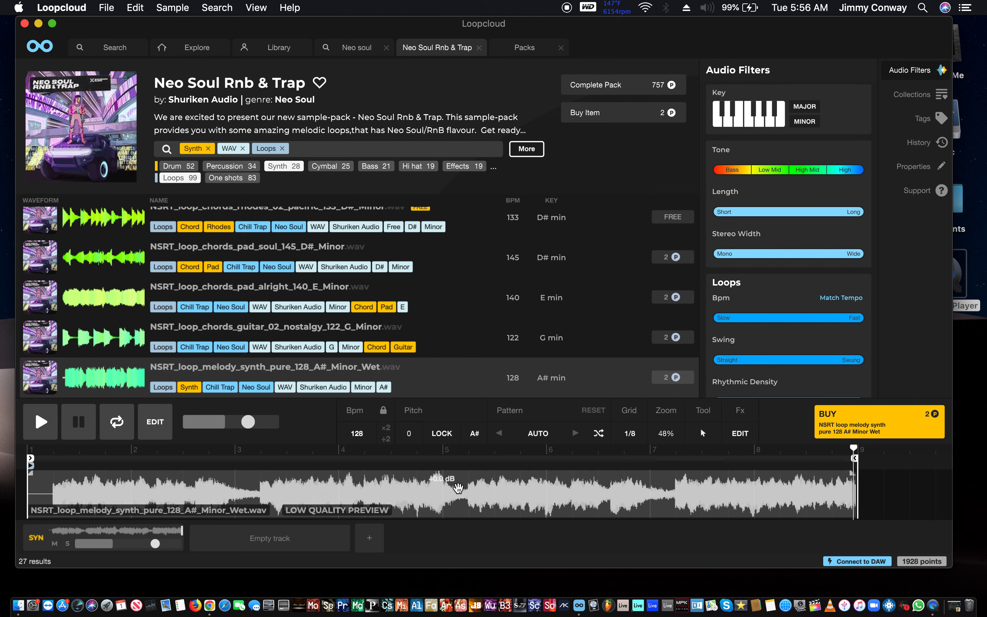
key("Down")
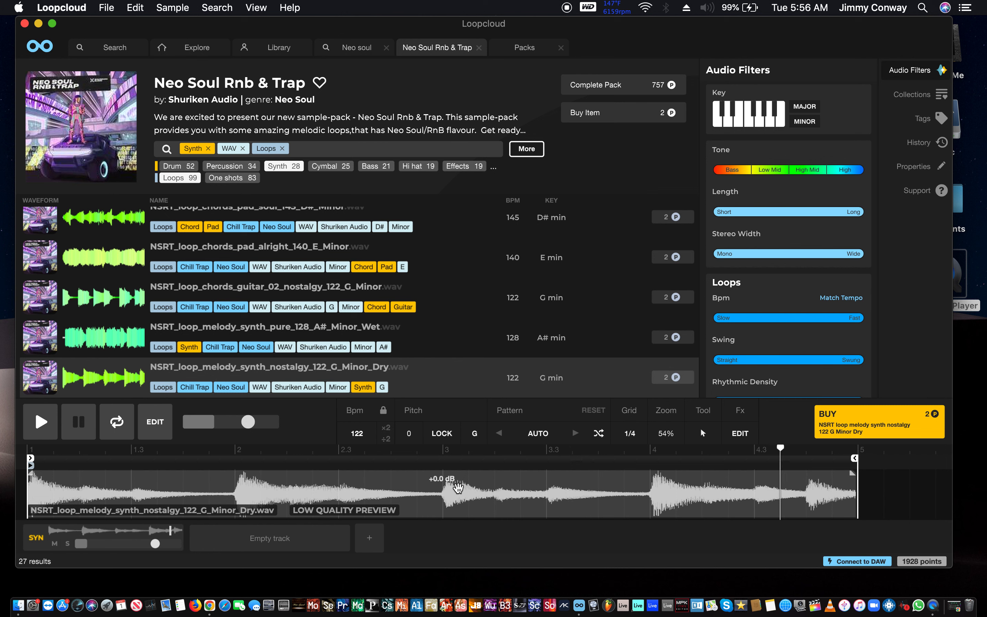
key("Down")
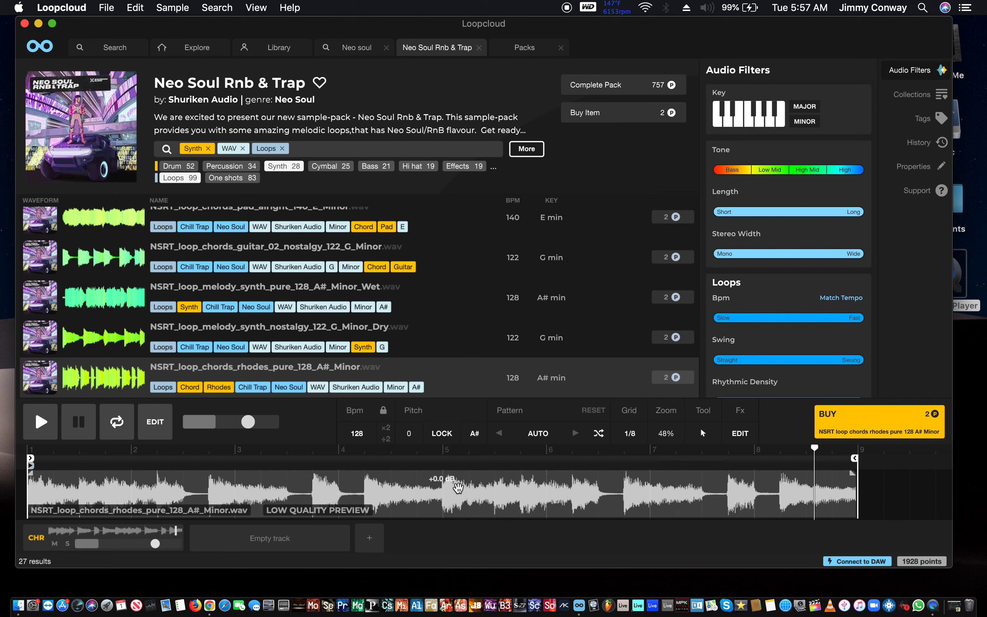
key("Down")
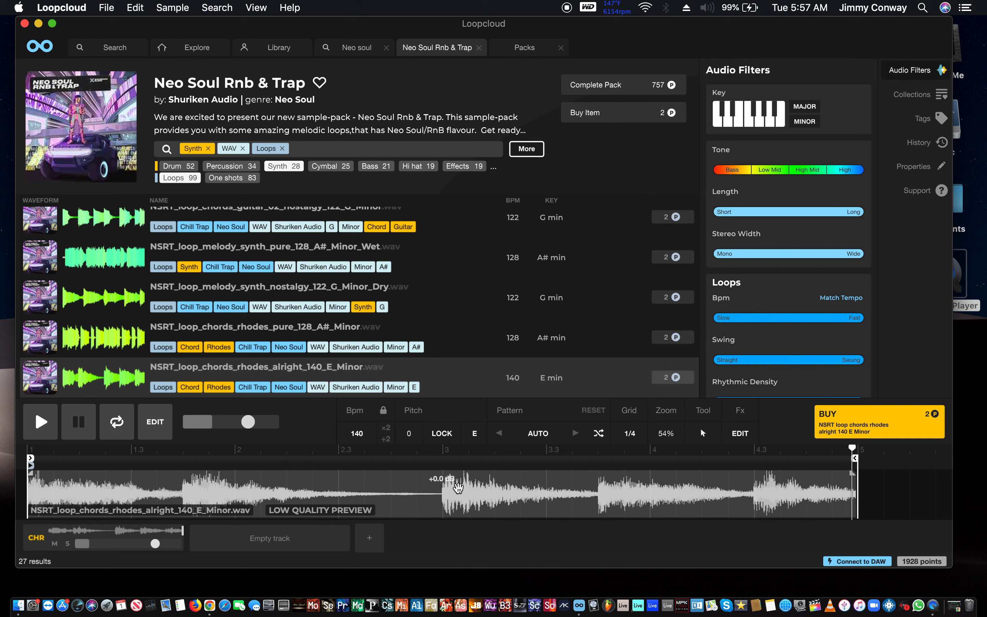
left_click(827, 437)
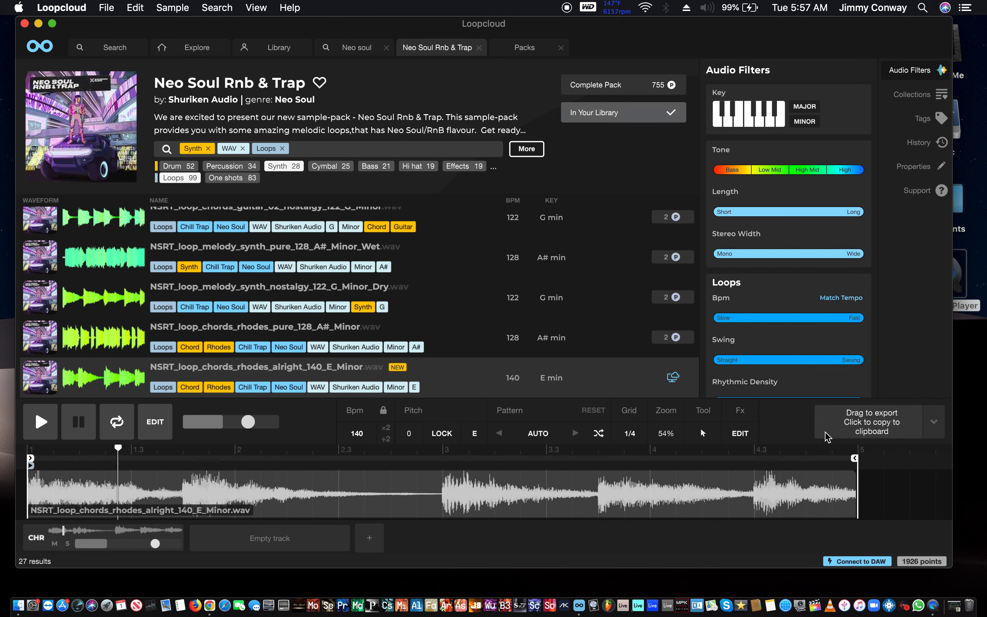
- Preview the next synth loops in order, from NSRT_loop_chords_rhodes_02_fresh_125_D_Minor through NSRT_loop_melody_synth_alright_140_E_Minor_Wet
key("Down")
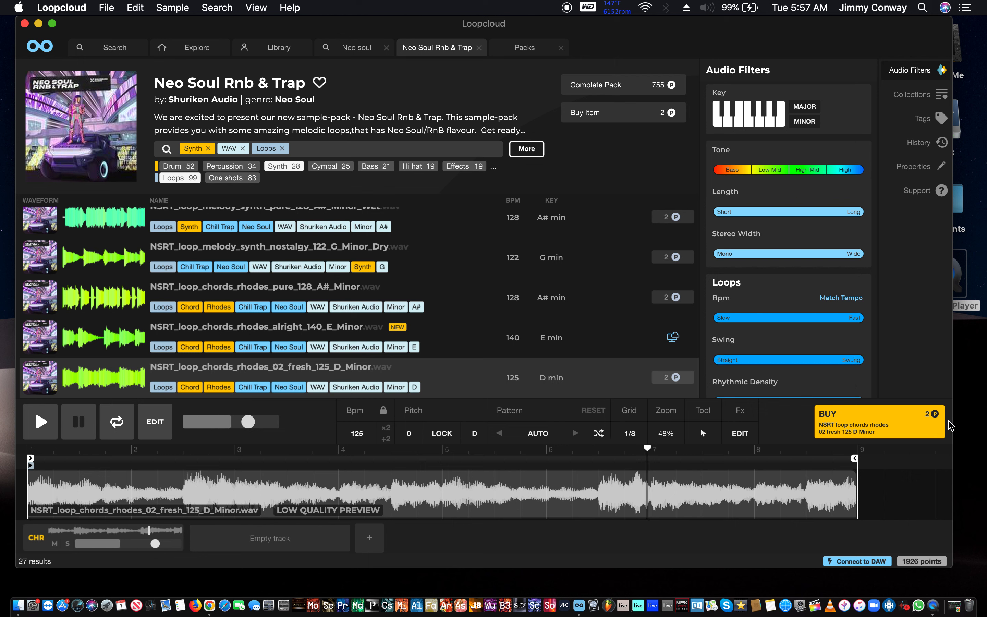
key("Down")
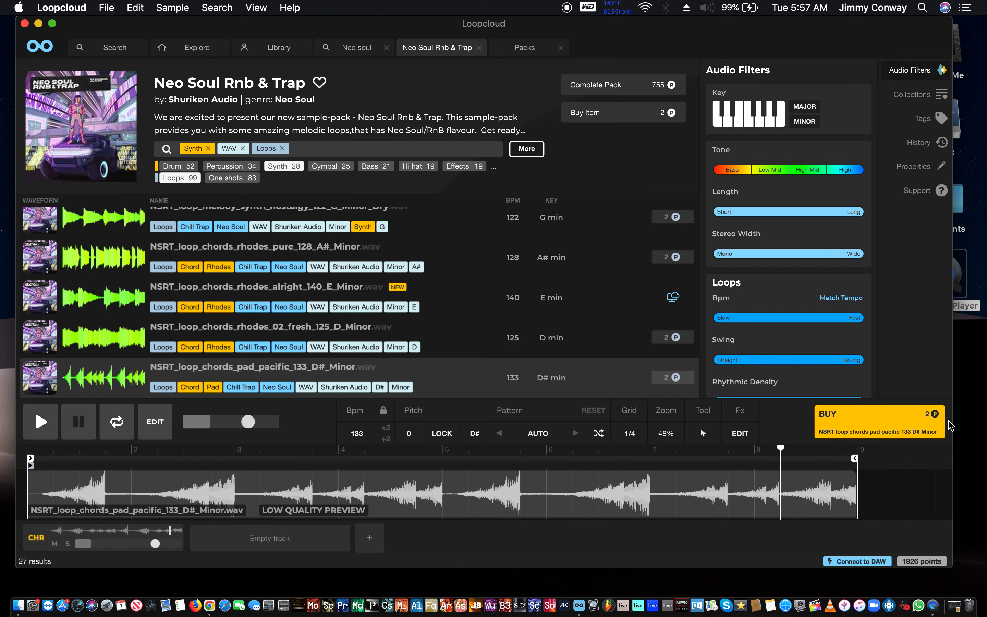
key("Down")
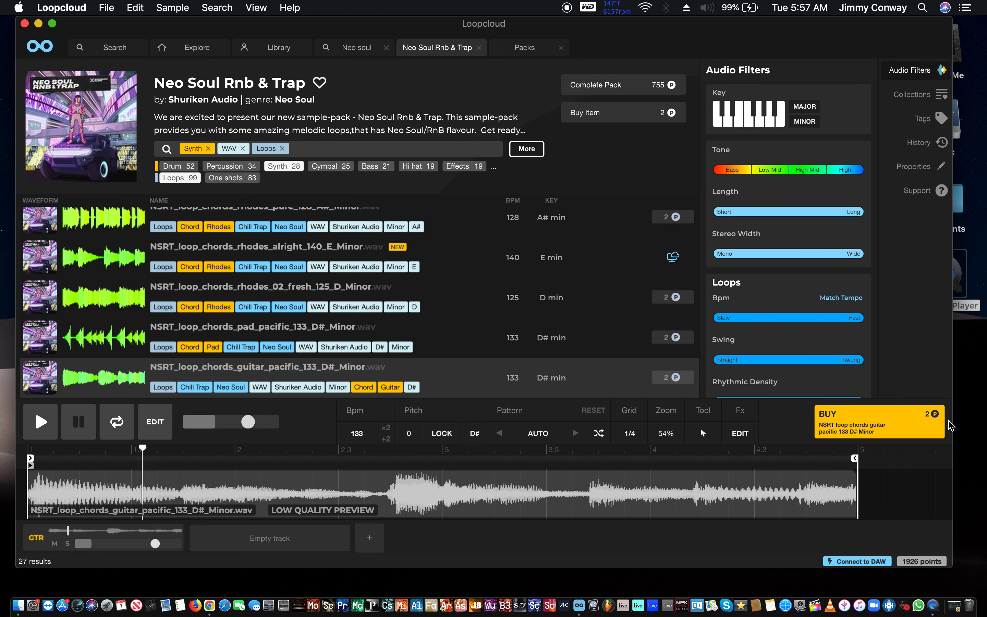
key("Down")
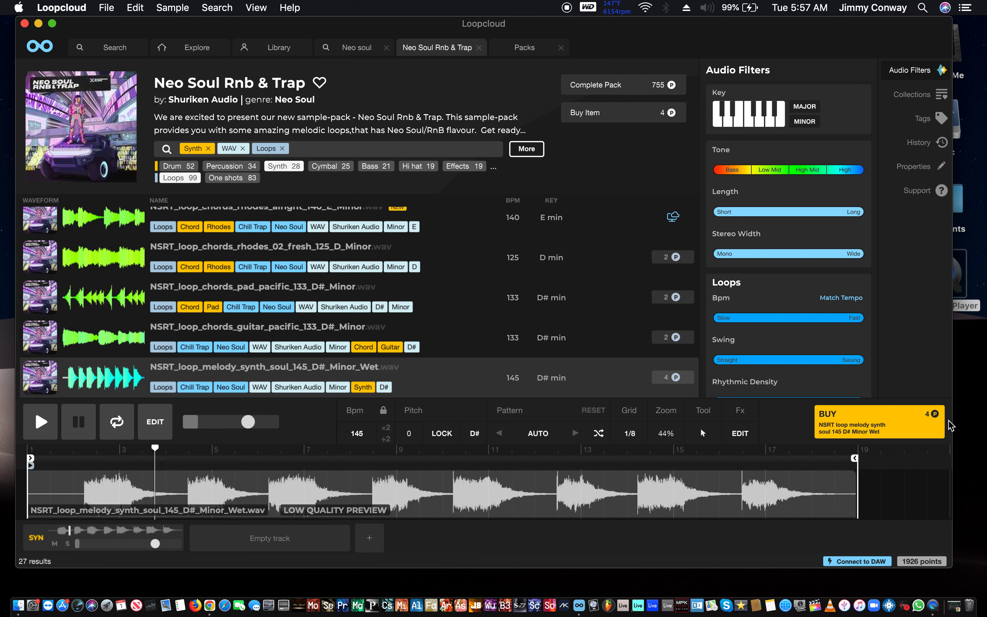
key("Down")
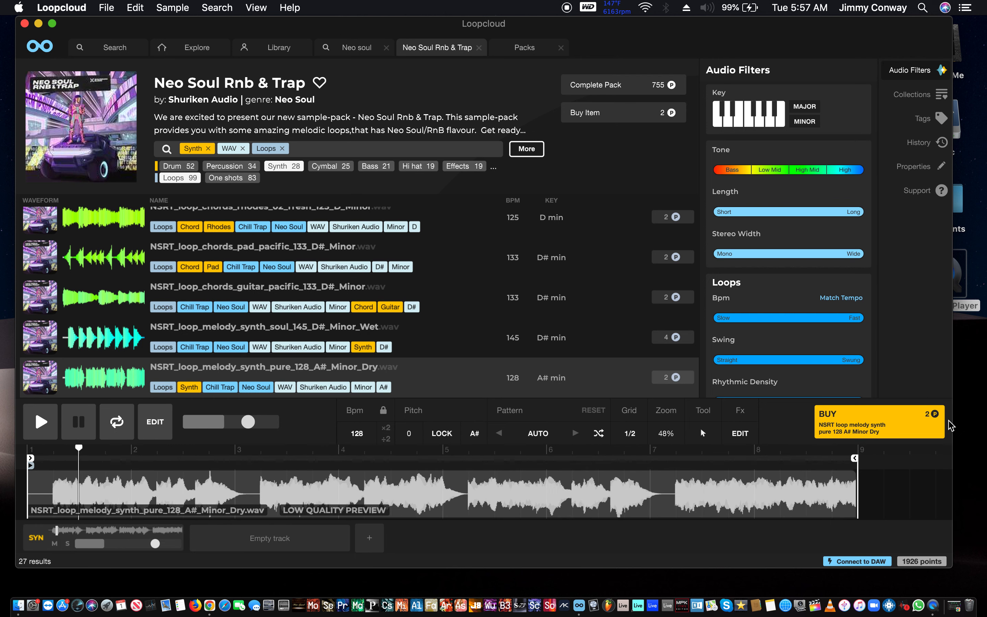
key("Down")
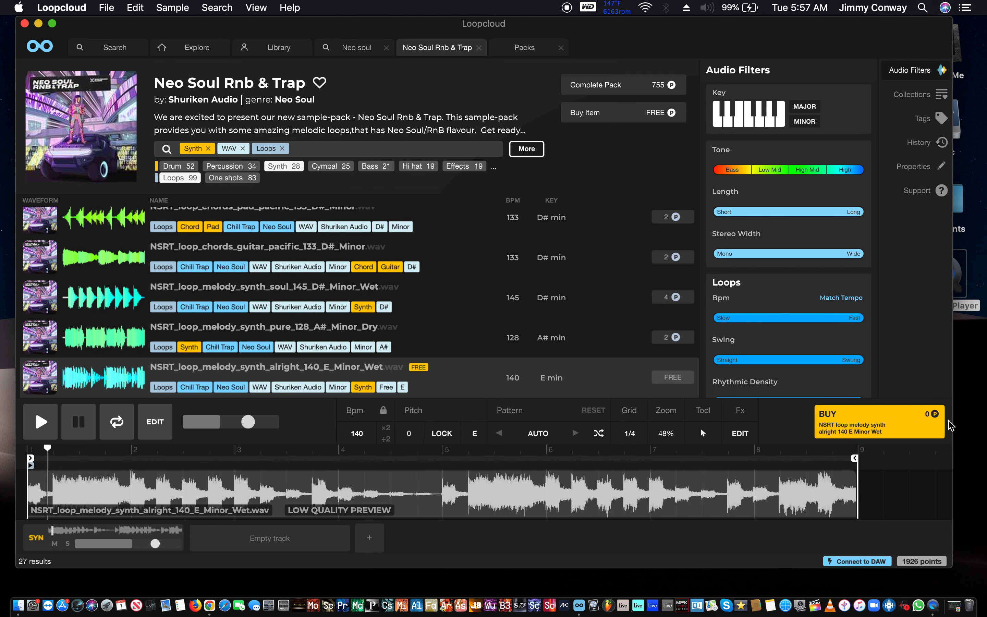
- Go back up the synth loop results and load NSRT_loop_melody_synth_nostalgy_122_G_Minor_Wet on the first track
key("Up")
key("Up")
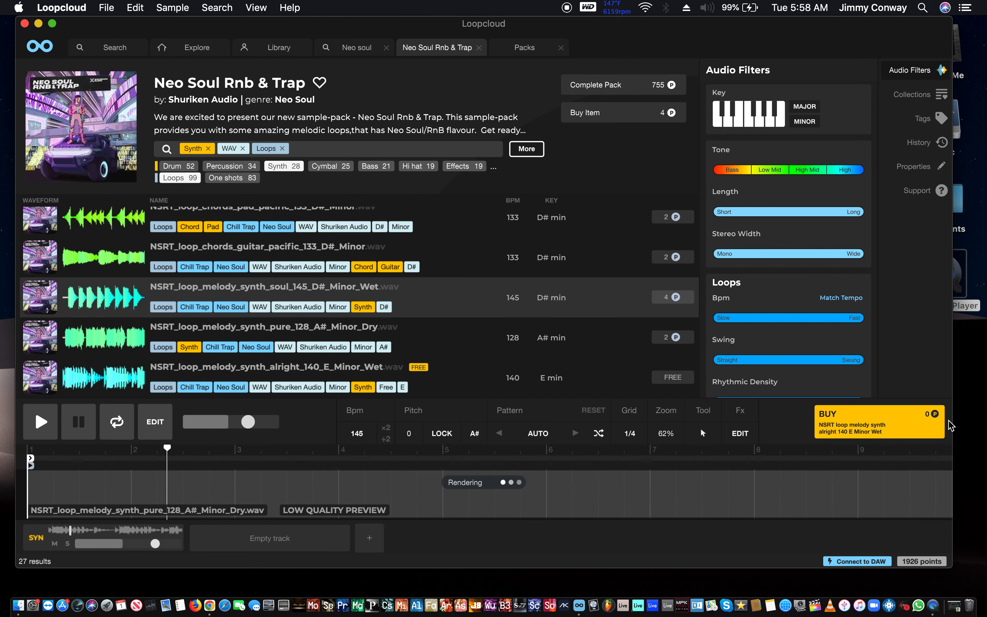
key("Up")
key("Up")
key("Up")
key("Up")
key("Up")
key("Up")
key("Up")
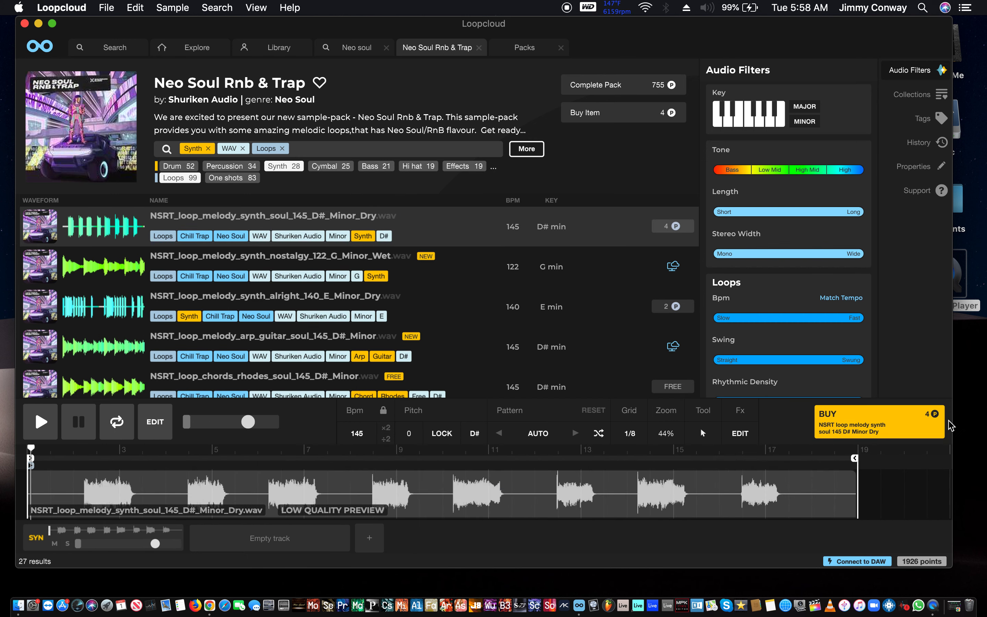
key("Down")
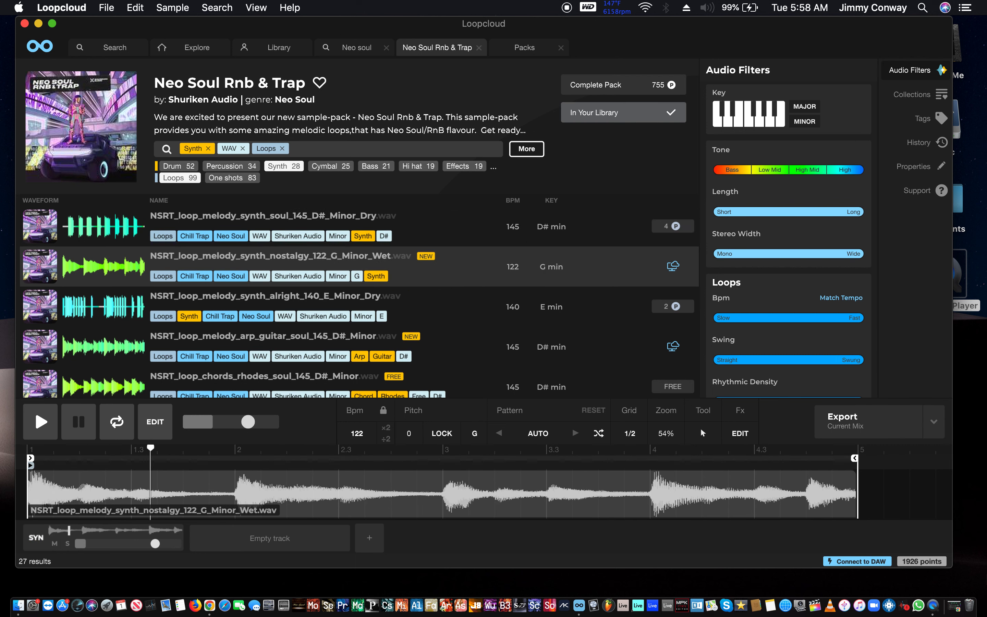
- Filter the pack's loops by Drum instead of Synth and load NSRT_loop_drum_full_soul_145 on the second track
left_click(290, 547)
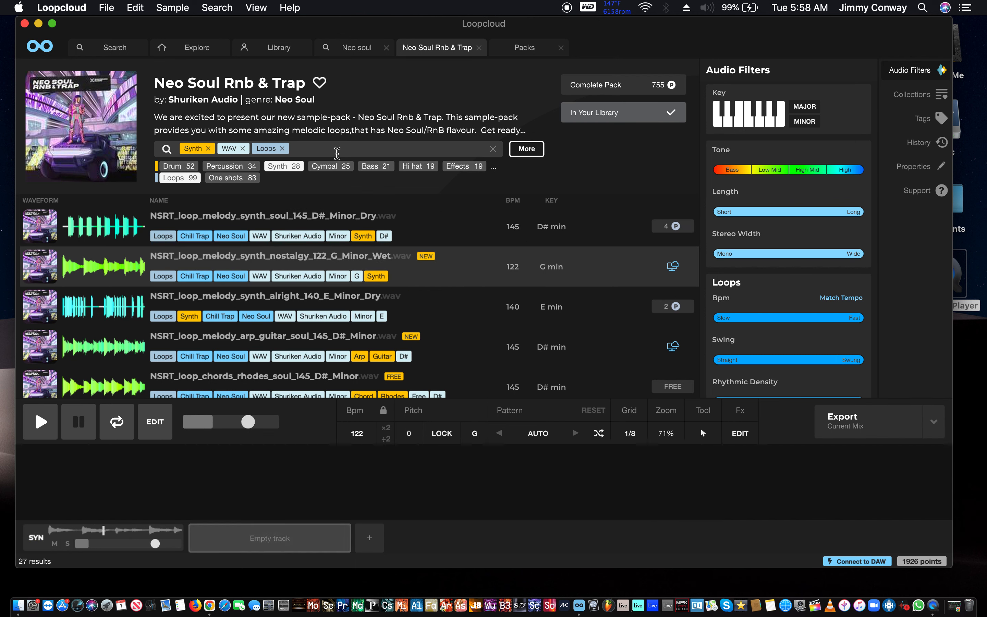
left_click(189, 169)
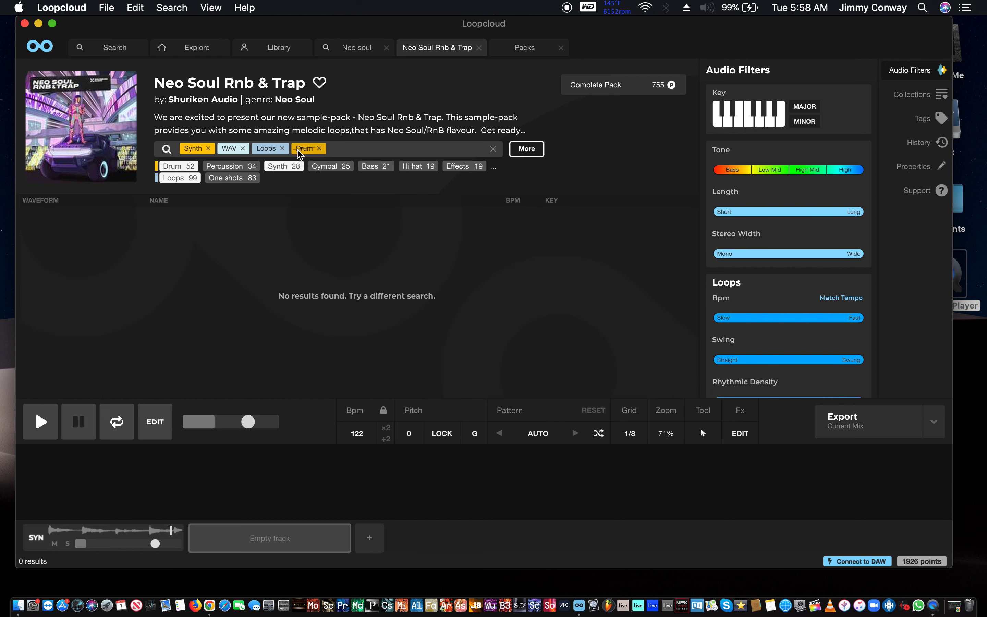
left_click(208, 148)
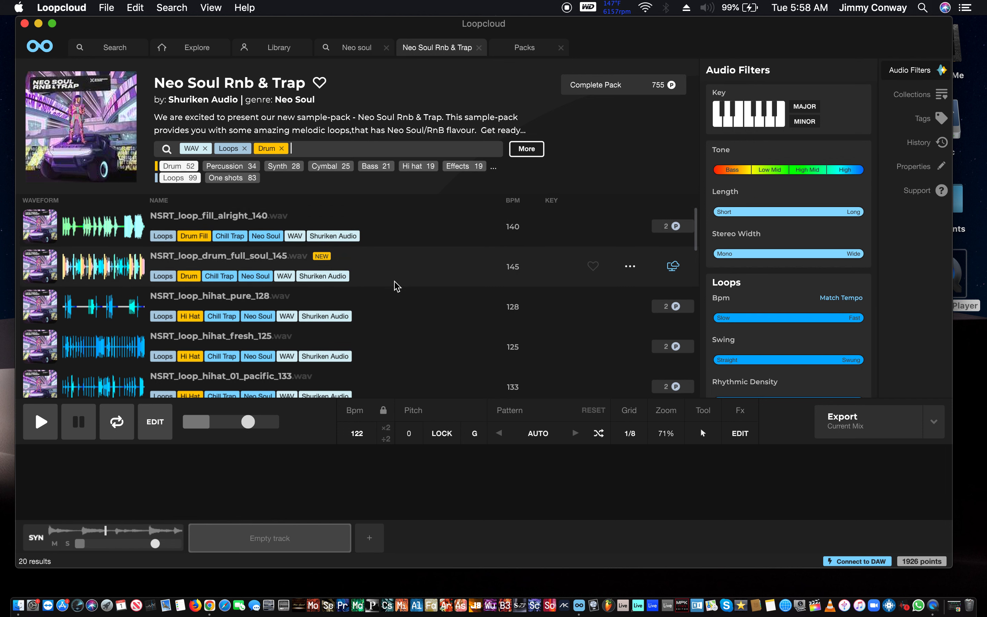
left_click(408, 272)
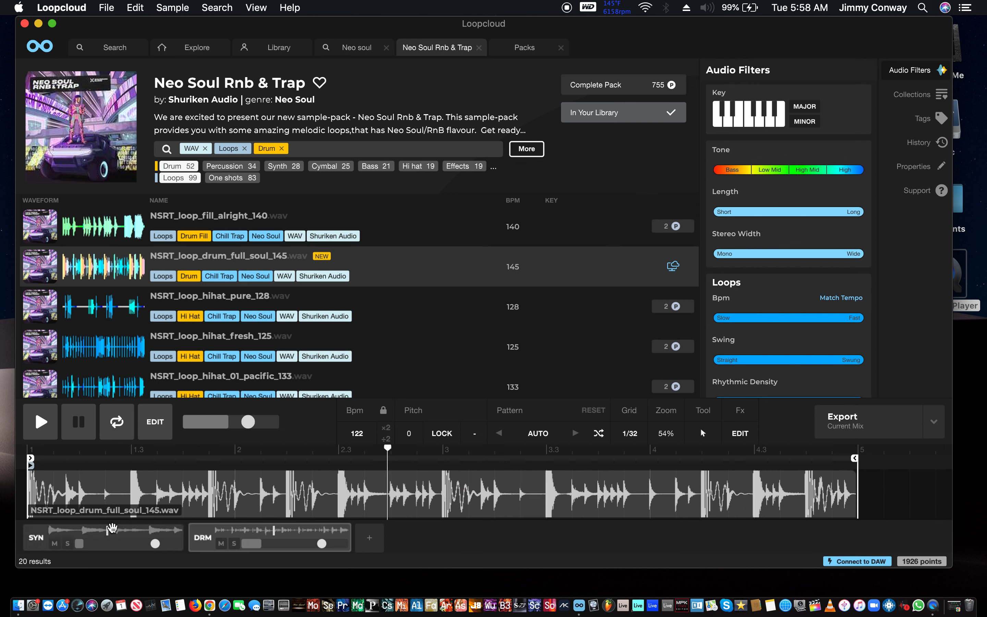
- Try raising the synth melody track's pitch to +1 and return it to 0
key("Left")
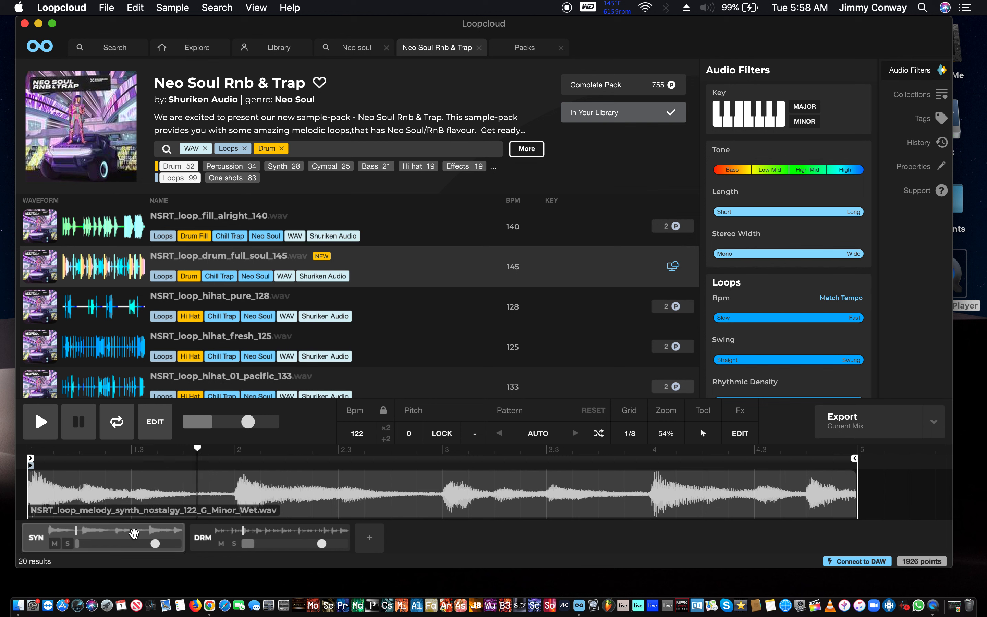
left_click(269, 538)
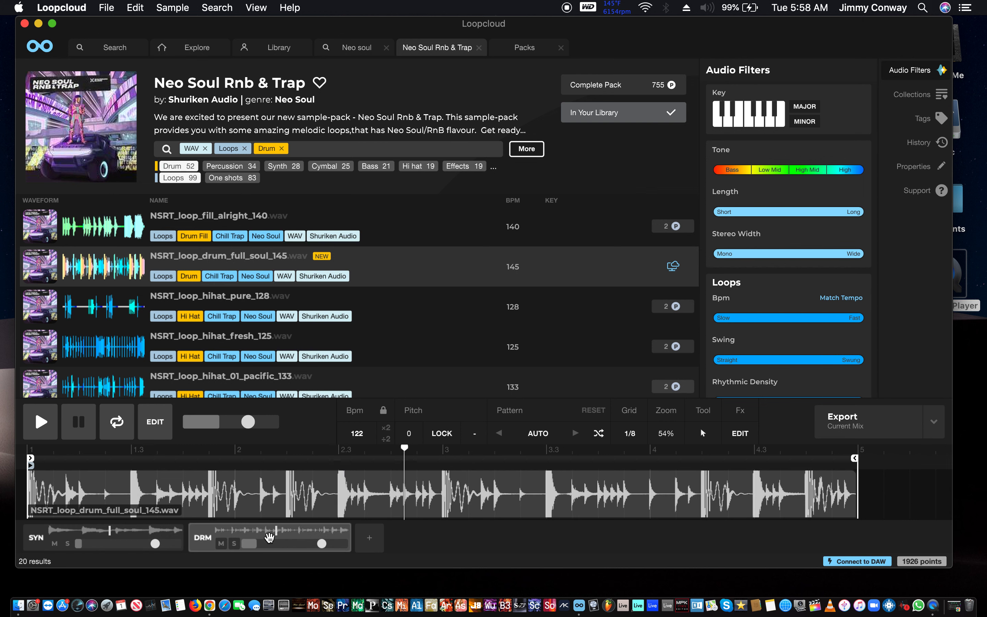
left_click(131, 532)
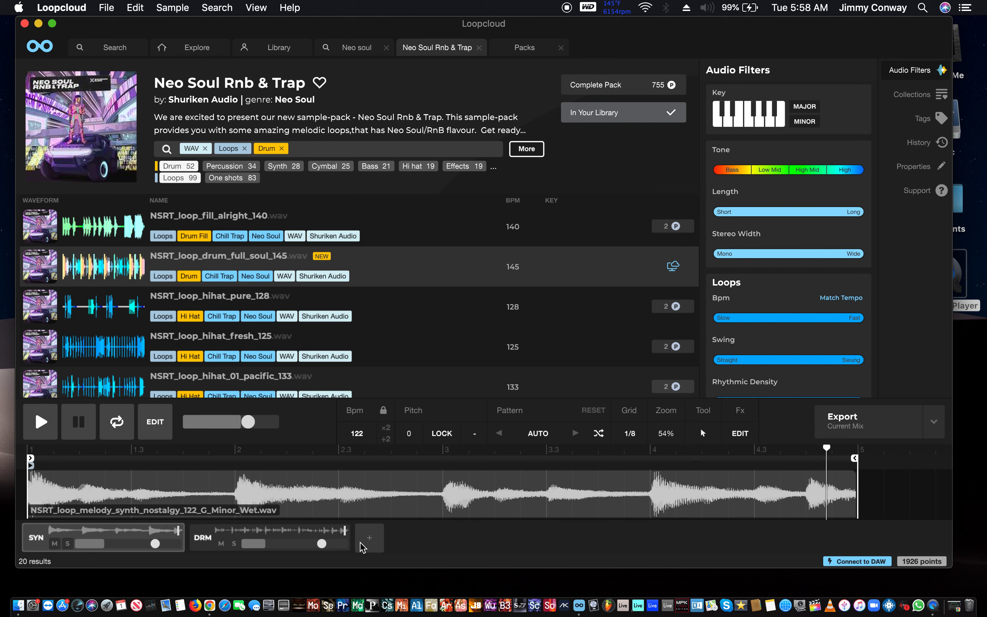
left_click_drag(409, 433, 403, 419)
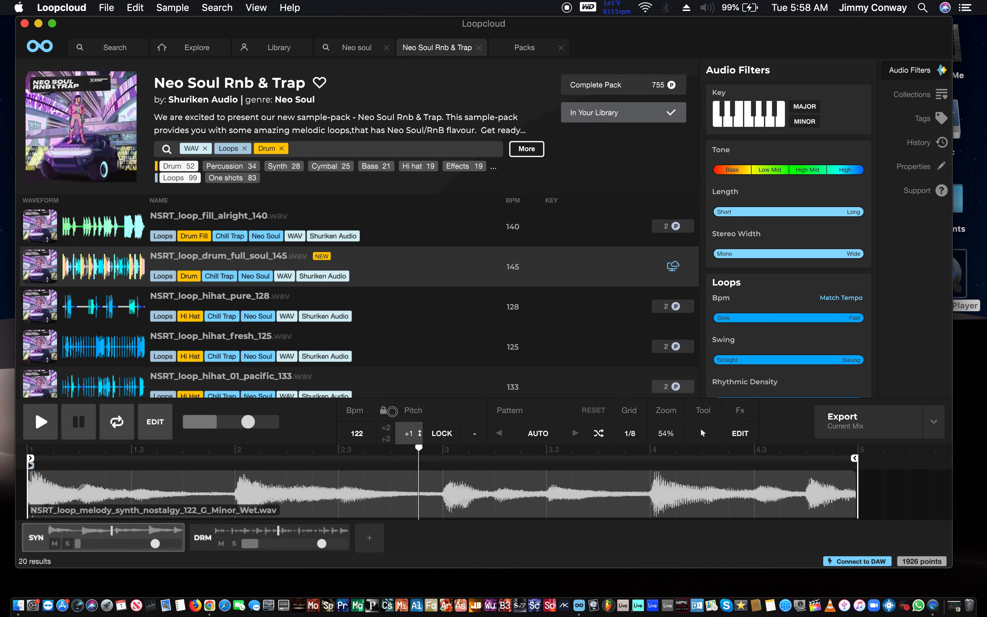
left_click_drag(403, 419, 412, 438)
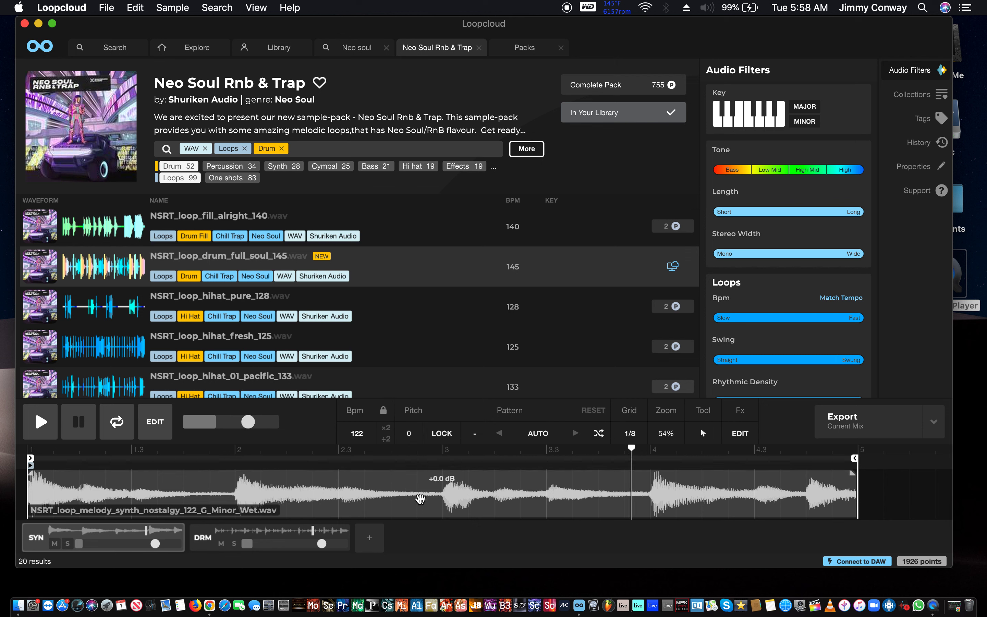
- Add a third empty track and set the key to G with the synth melody track selected
left_click(379, 543)
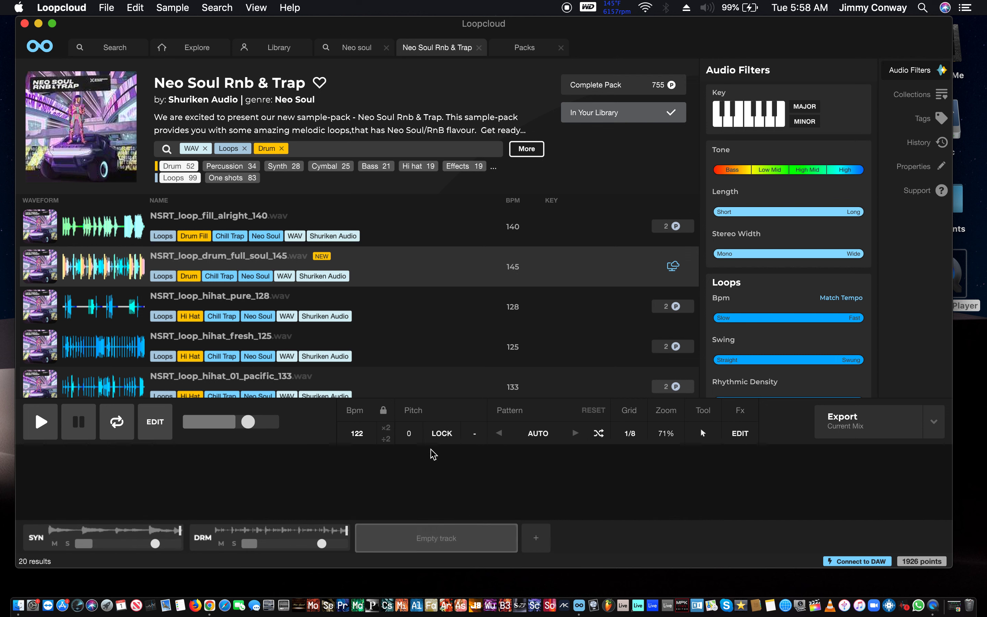
left_click(150, 529)
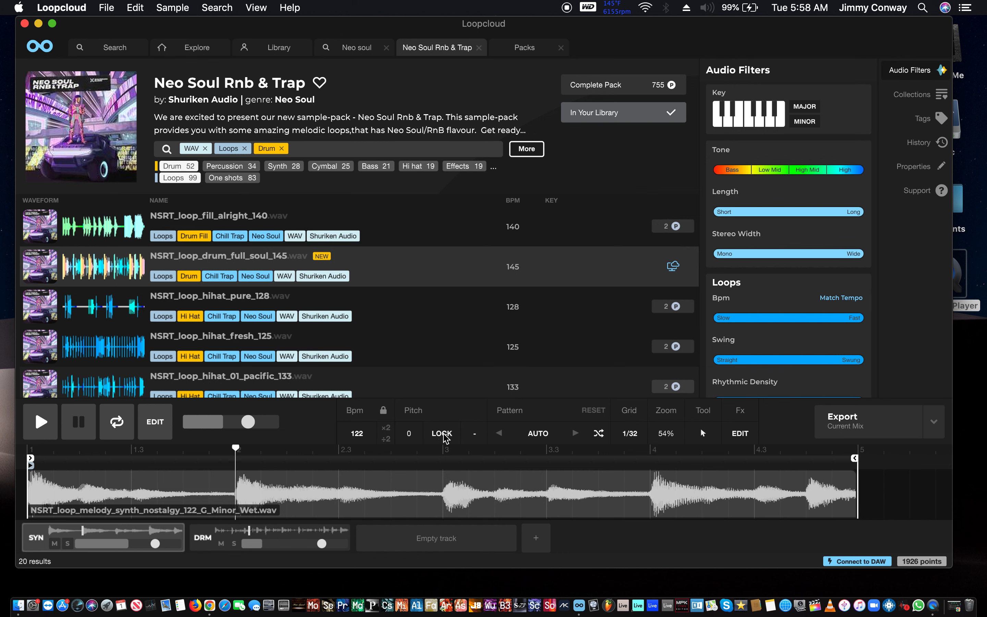
left_click(474, 433)
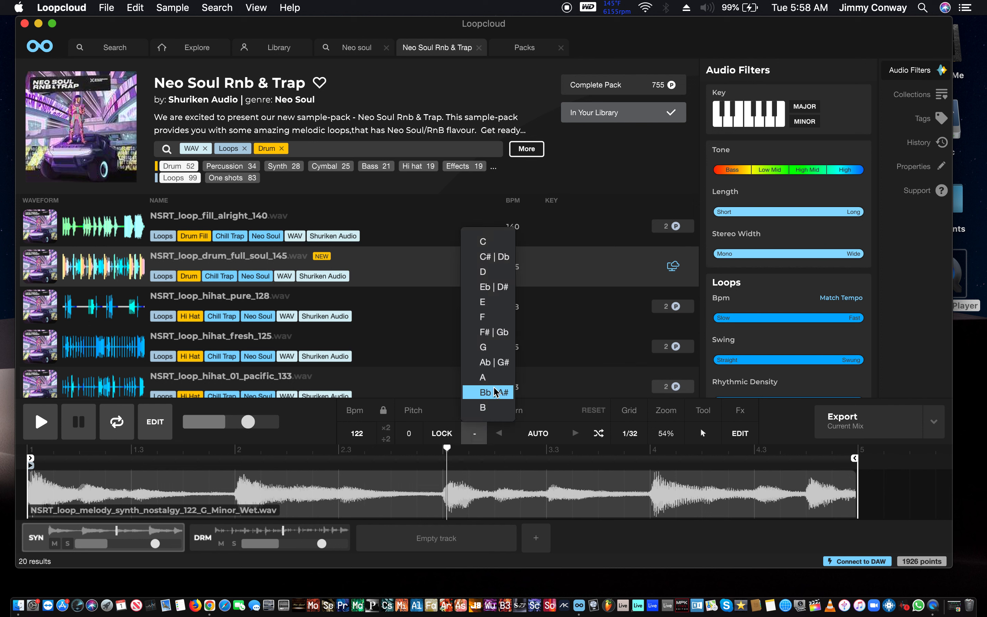
left_click(489, 347)
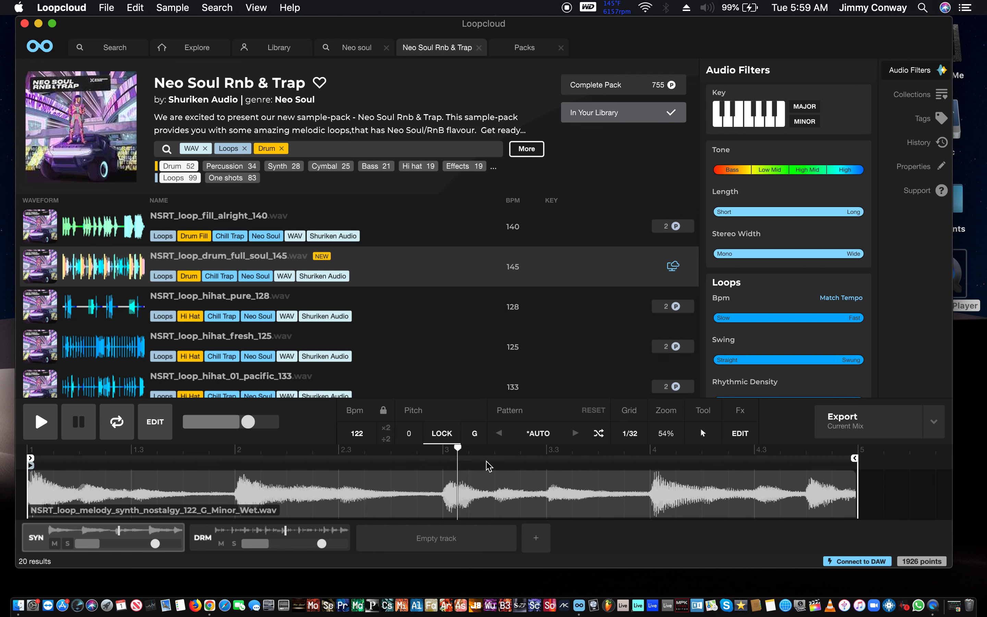
- Filter the pack's loops by Bass instead of Drum and load NSRT_loop_bass_synth_reese_pacific_133_D#_Minor on the third track
left_click(455, 527)
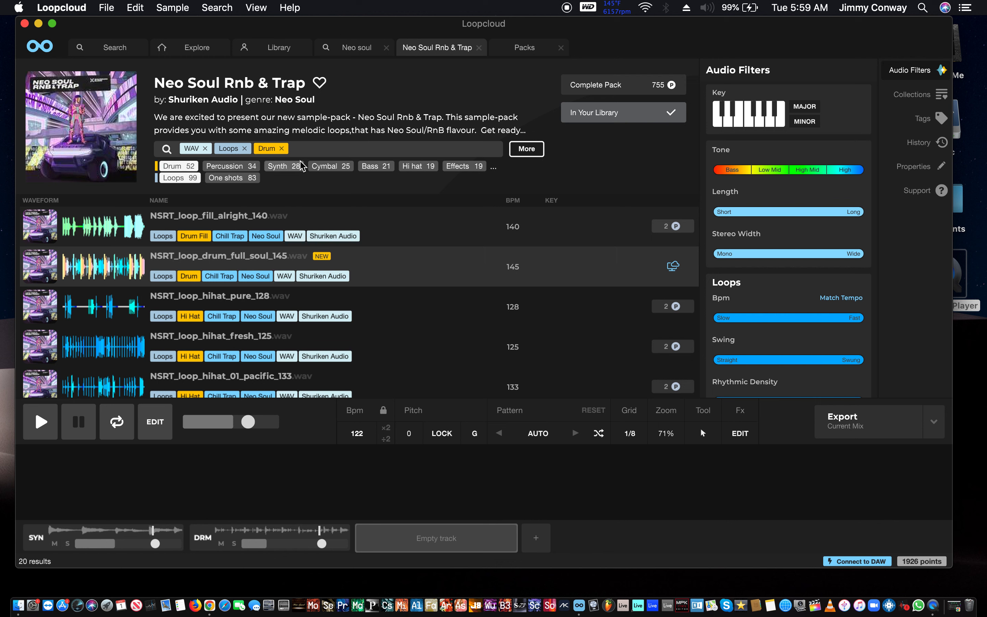
left_click(373, 168)
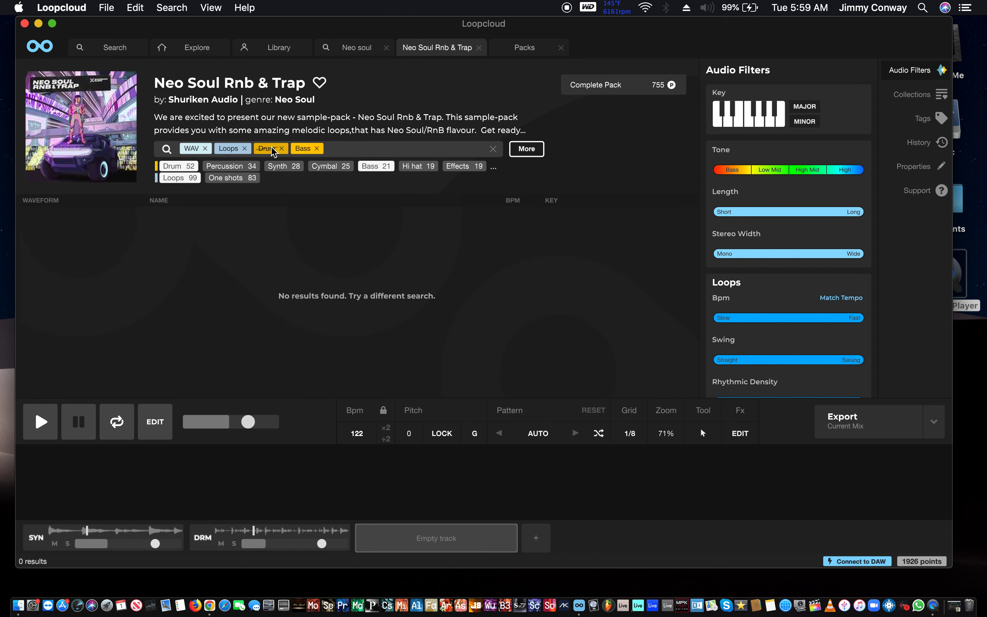
left_click(282, 149)
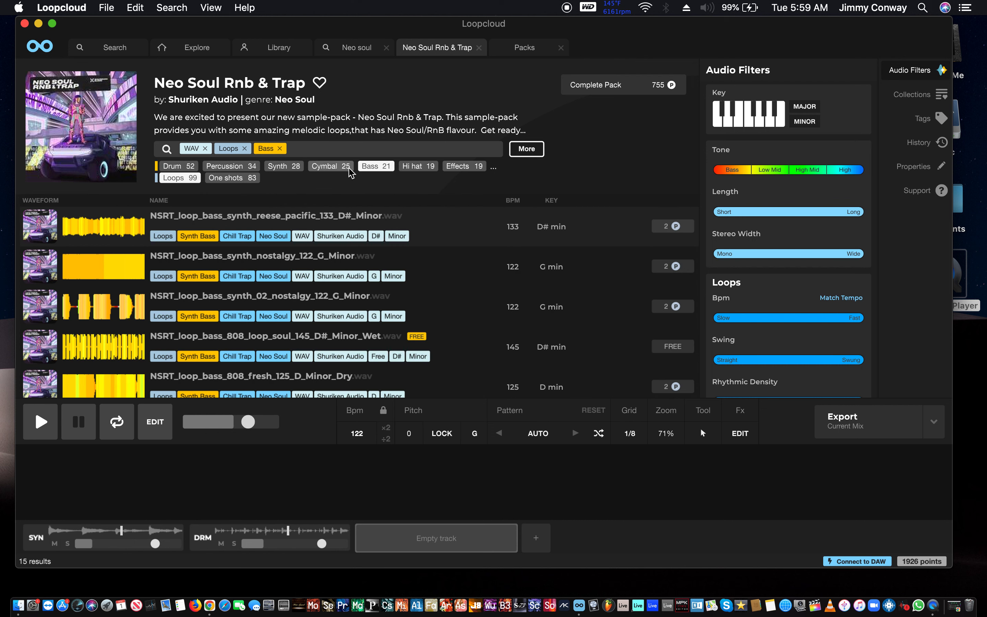
left_click(433, 235)
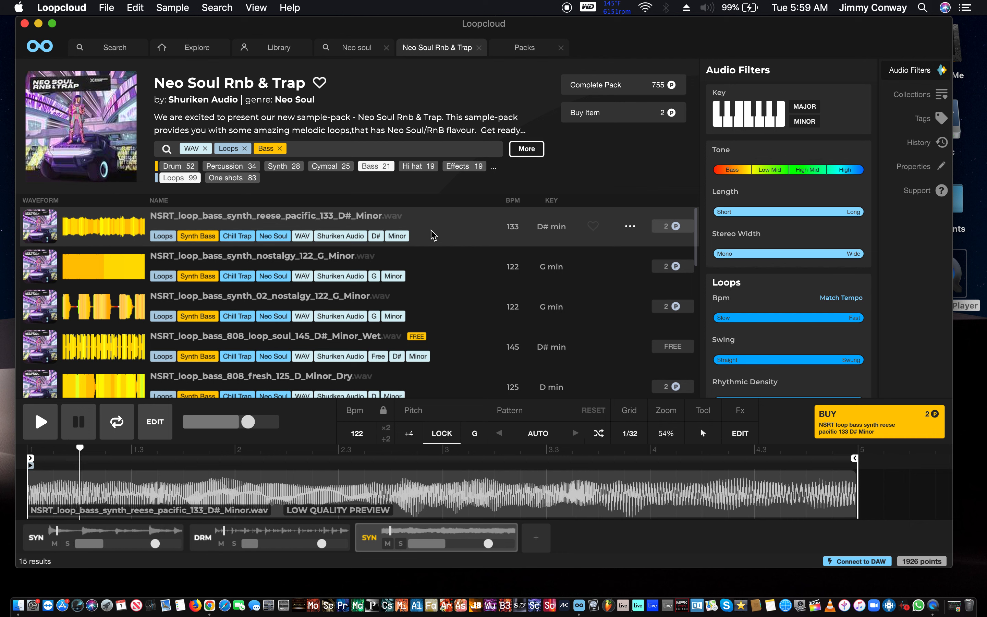
- Preview the bass loops from NSRT_loop_bass_synth_nostalgy_122_G_Minor through NSRT_loop_bass_808_loop_soul_145_D#_Minor_Wet, and turn off the bass track's key lock
key("Down")
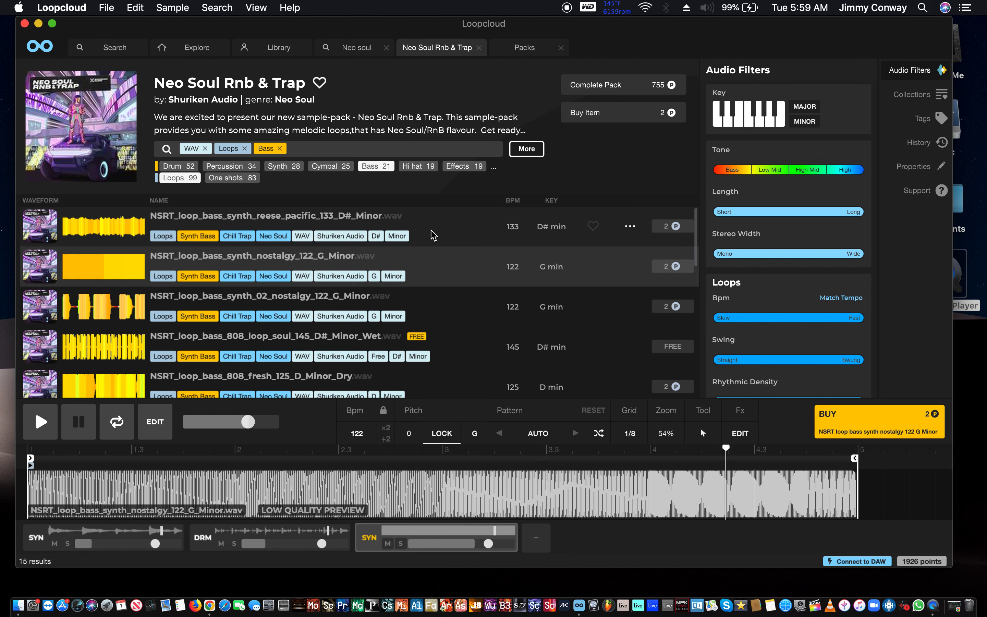
key("Down")
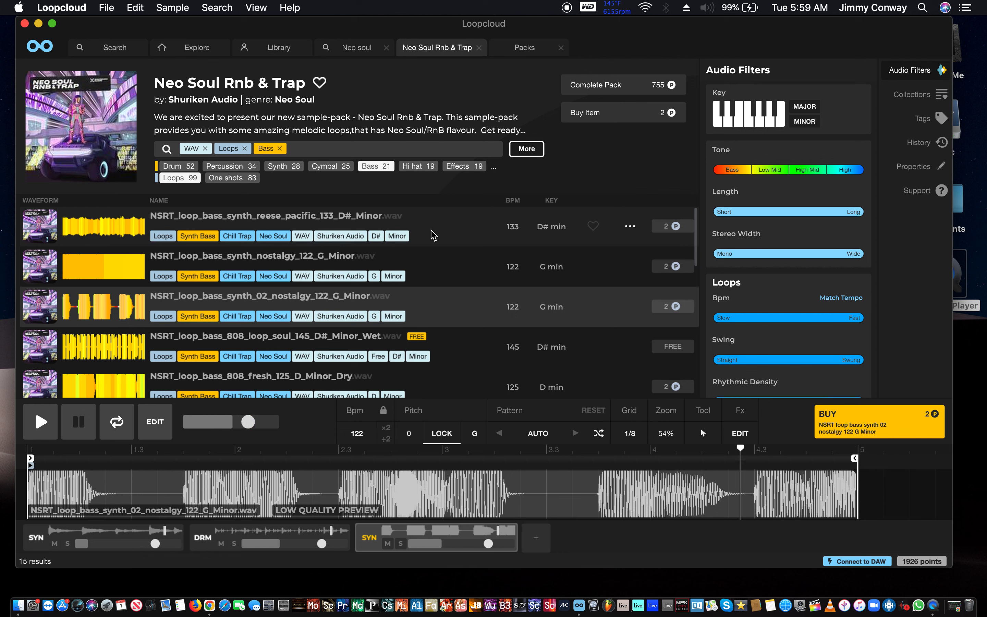
key("Down")
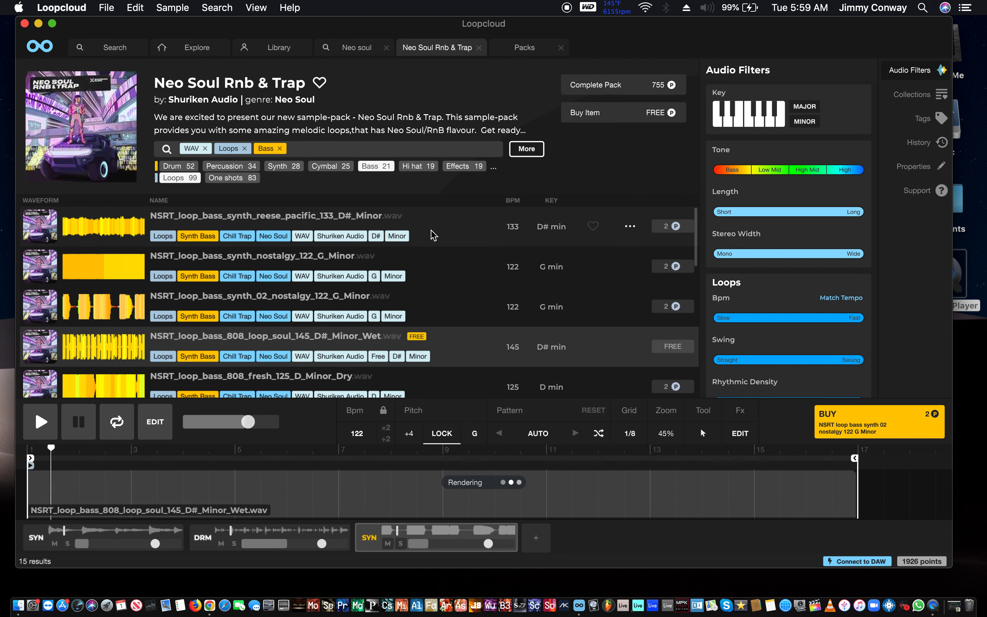
left_click(450, 434)
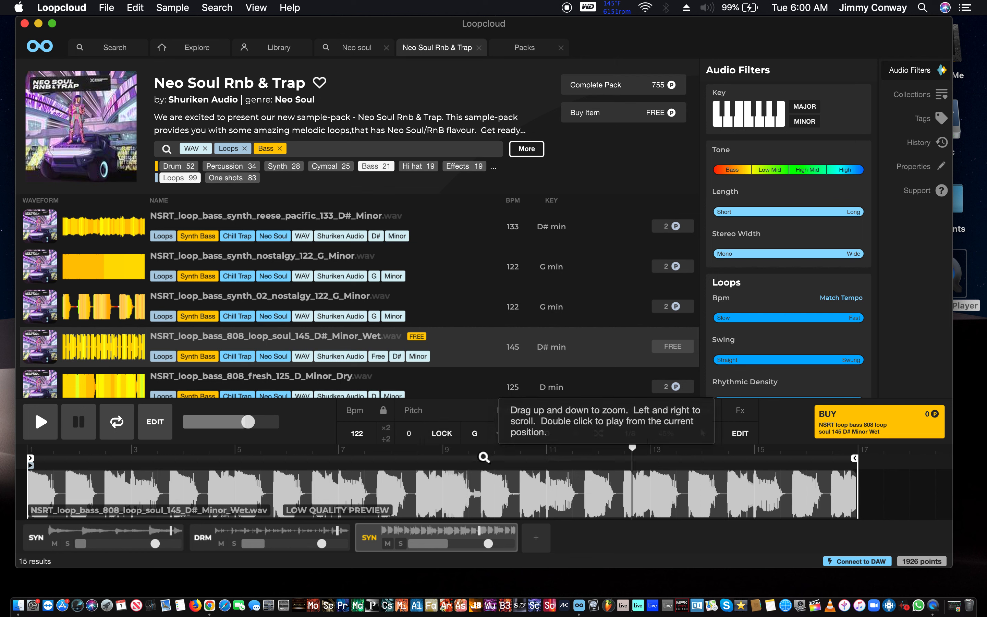
- Preview the next bass loops in order, from NSRT_loop_bass_808_fresh_125_D_Minor_Dry through NSRT_loop_bass_guitar_pacific_133_D#_Minor_Wet
key("Down")
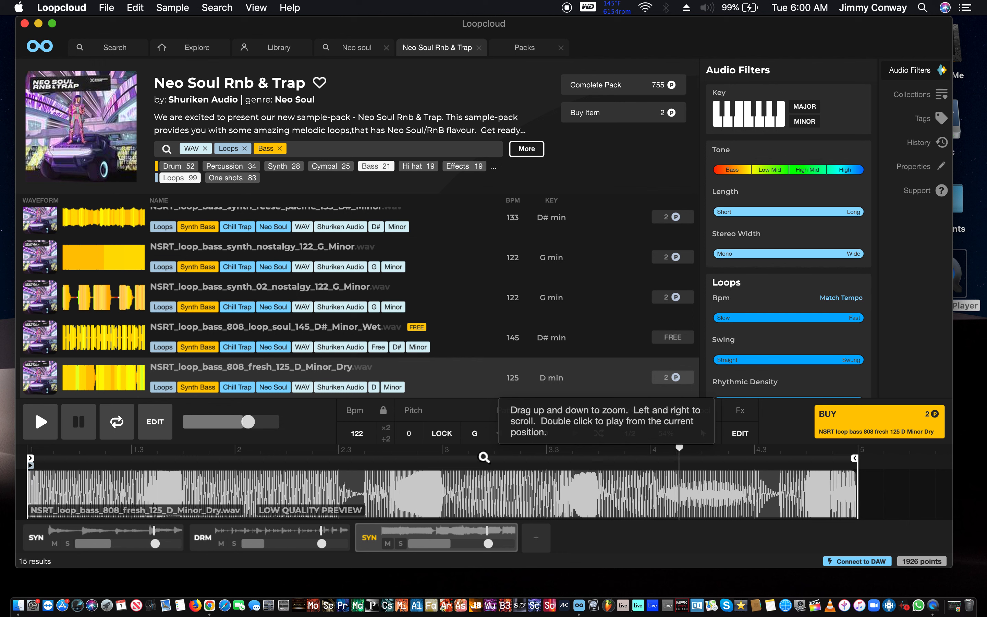
key("Down")
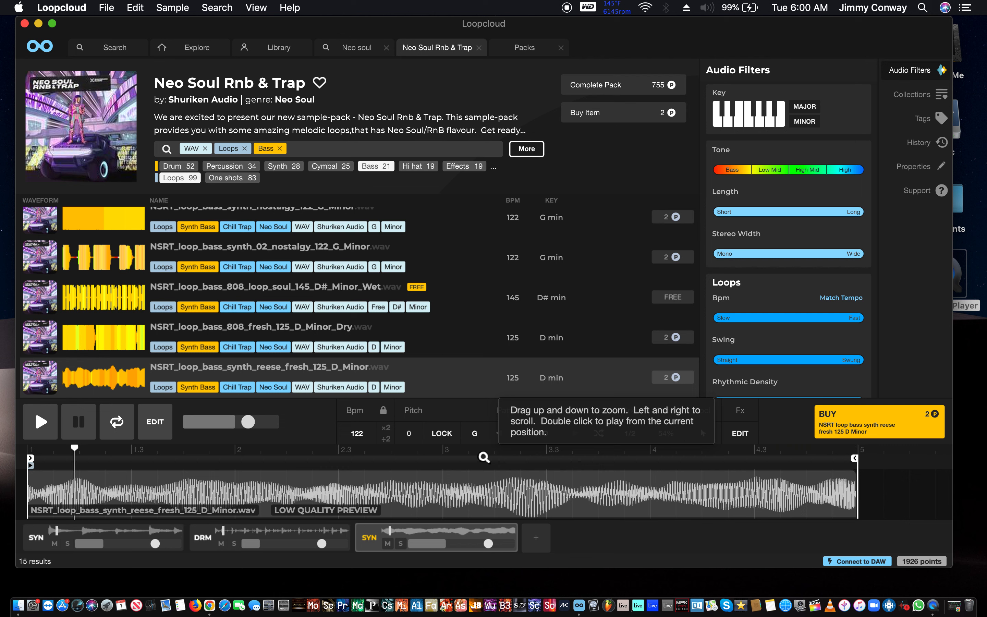
key("Down")
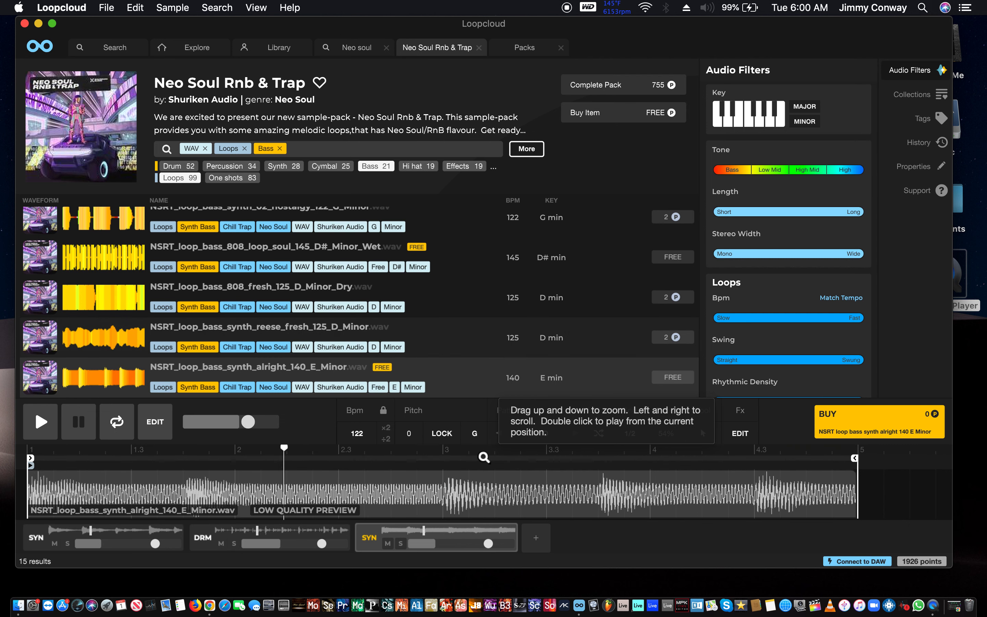
key("Down")
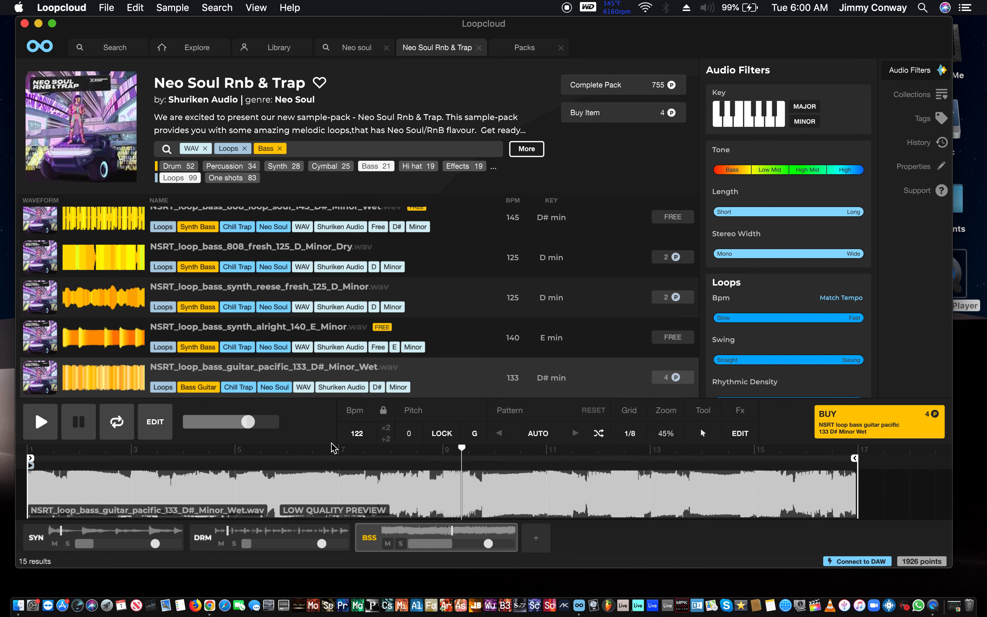
- Turn on the key lock for the synth melody track and reselect the bass track
left_click(106, 538)
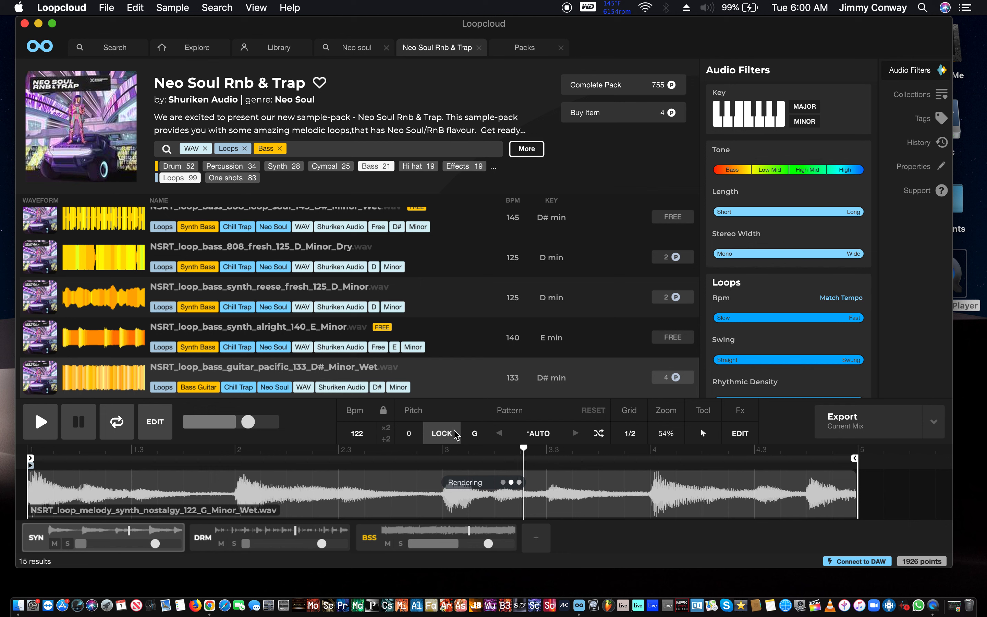
left_click(436, 436)
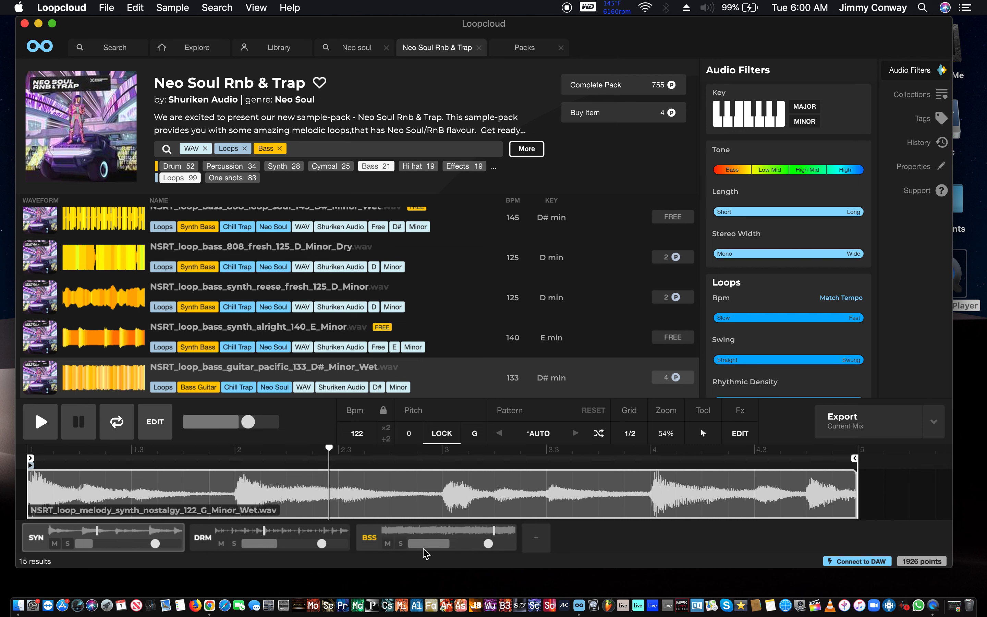
left_click(425, 538)
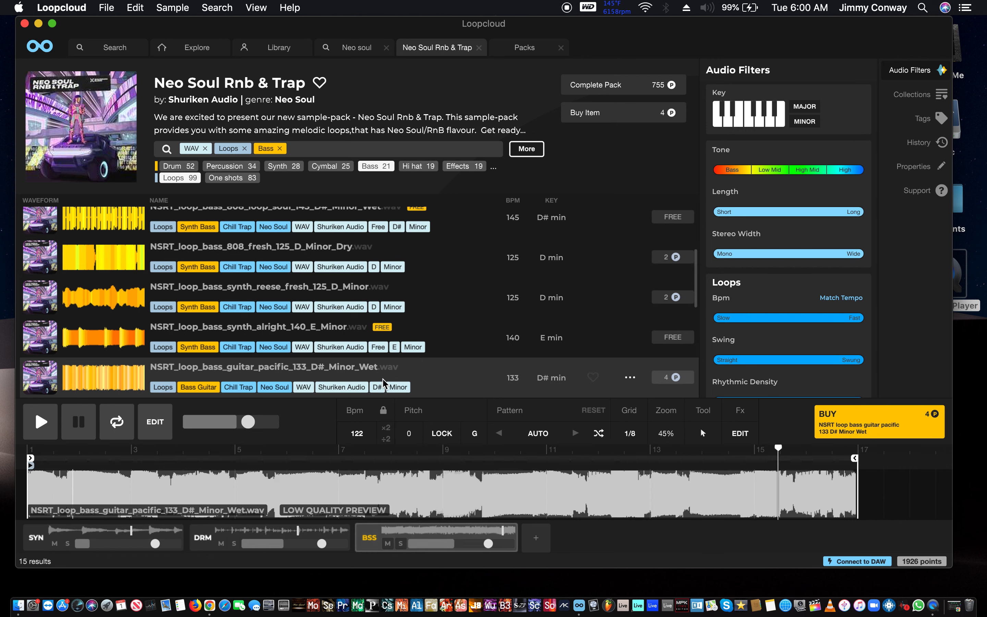
- Preview the following bass loops in order, from NSRT_loop_bass_808_loop_soul_145_D#_Minor_Dry through NSRT_loop_bass_synth_pure_128_A#_Minor
key("Down")
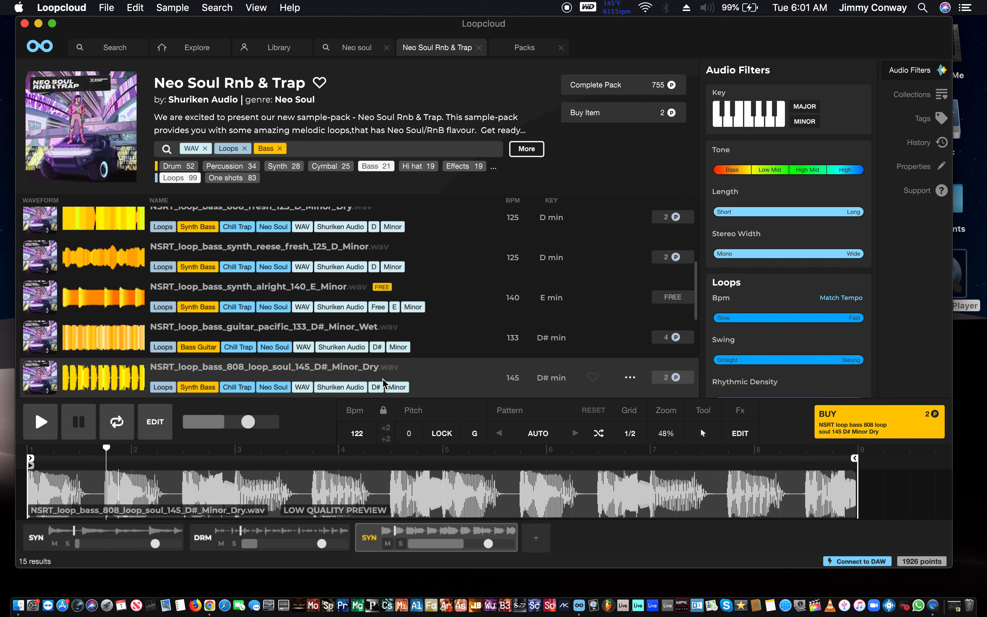
key("Down")
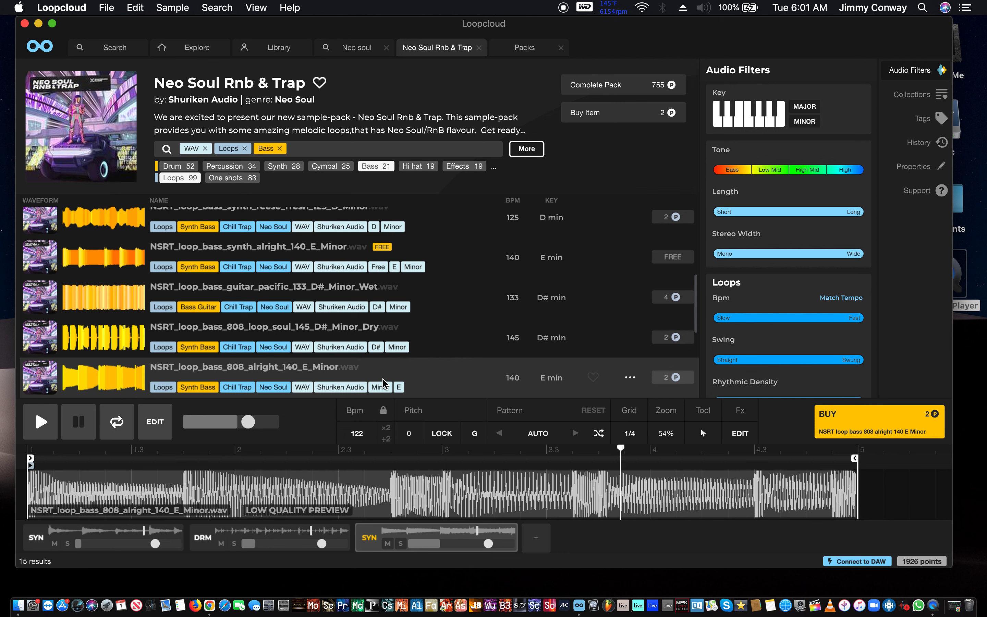
key("Down")
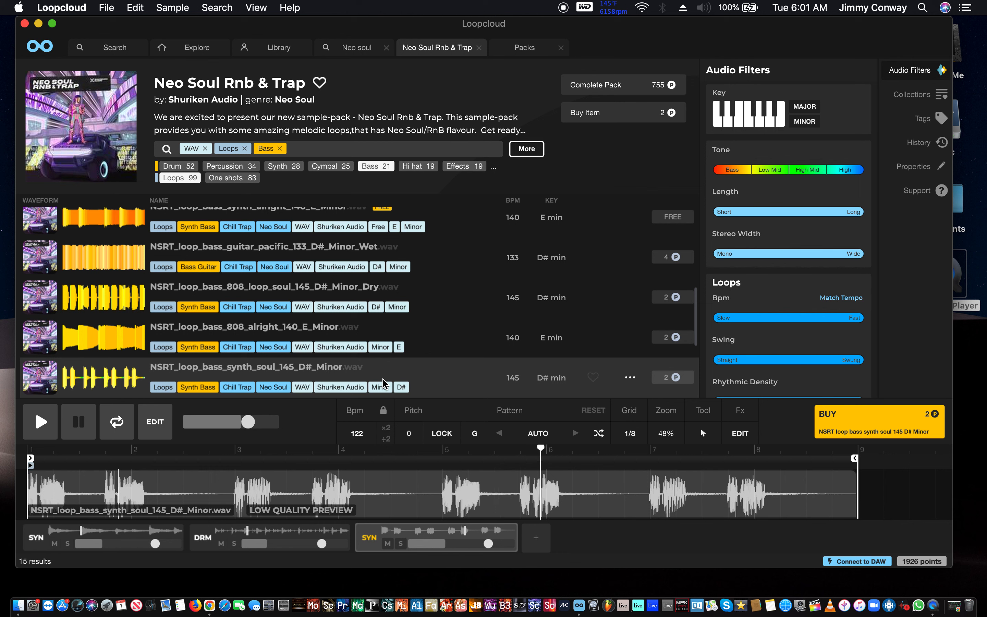
key("Down")
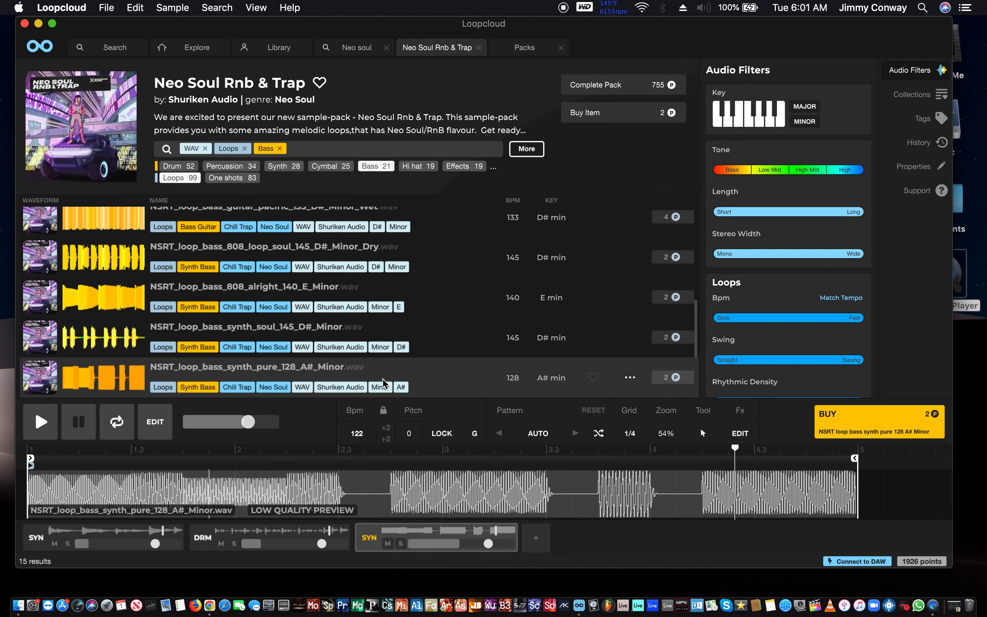
- Add a fourth track and filter the pack's loops by Arp instead of Bass
left_click(532, 540)
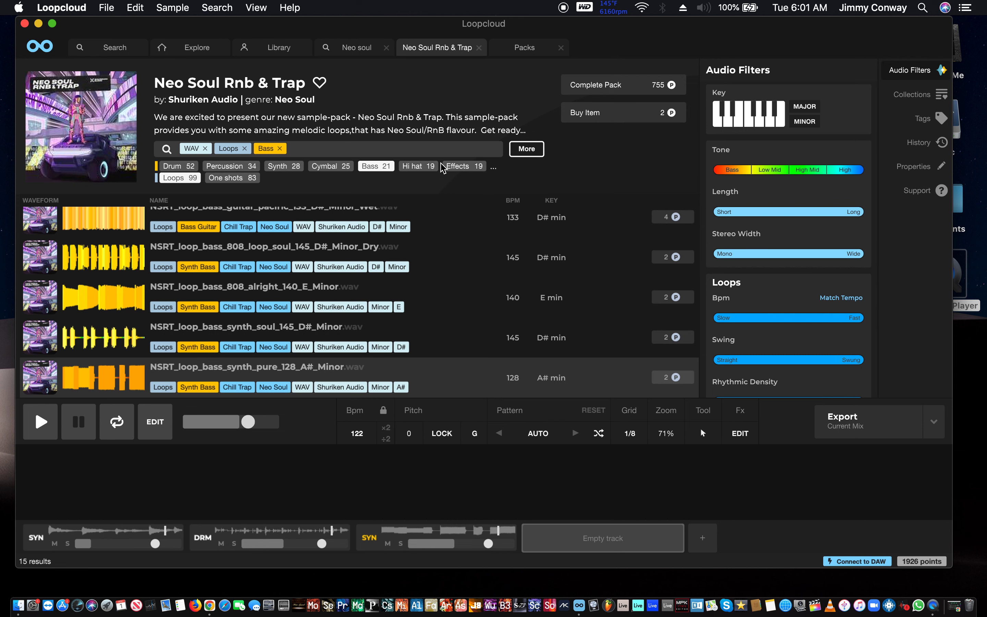
left_click(495, 172)
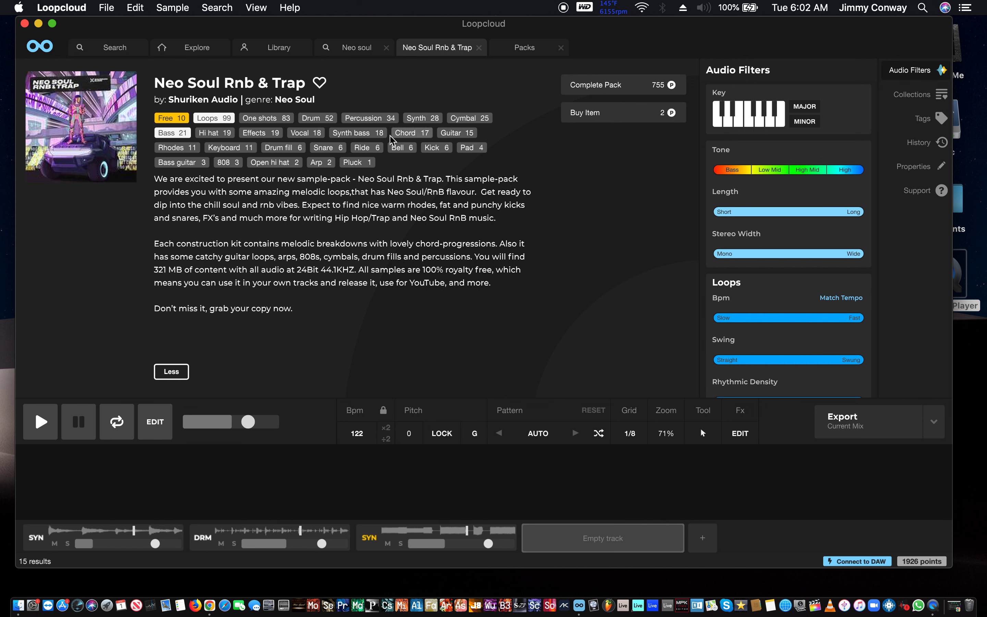
left_click(321, 162)
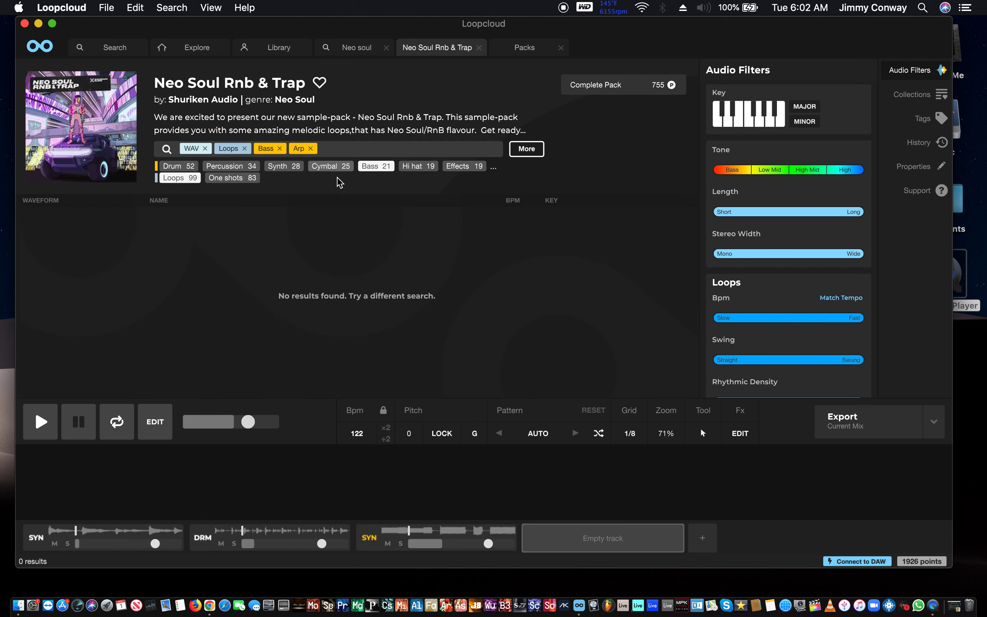
left_click(280, 149)
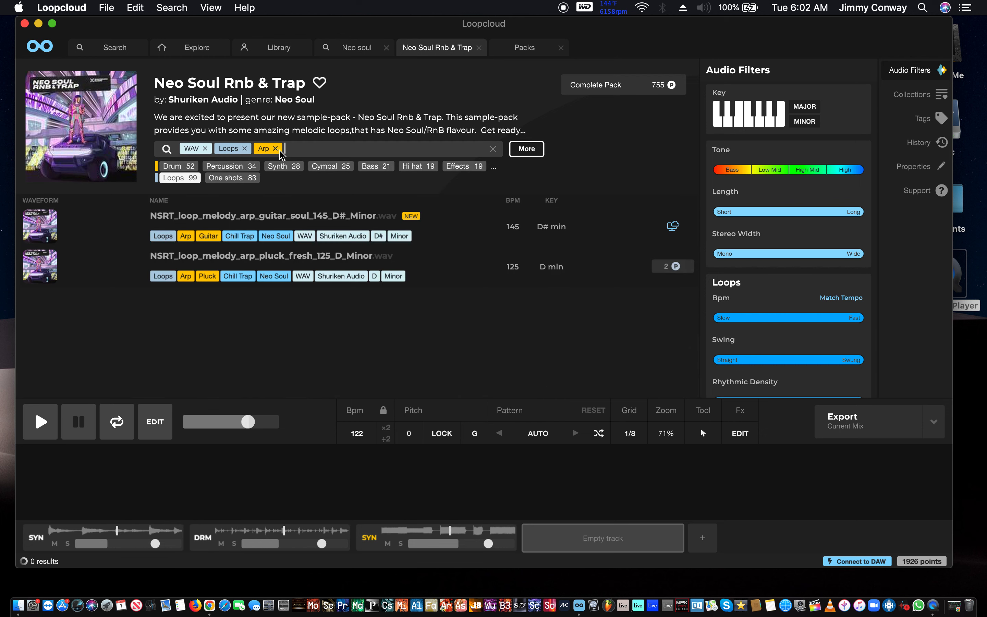
- Preview NSRT_loop_melody_arp_guitar_soul_145_D#_Minor in the empty track, comparing its original pitch with the key-locked pitch
left_click(465, 222)
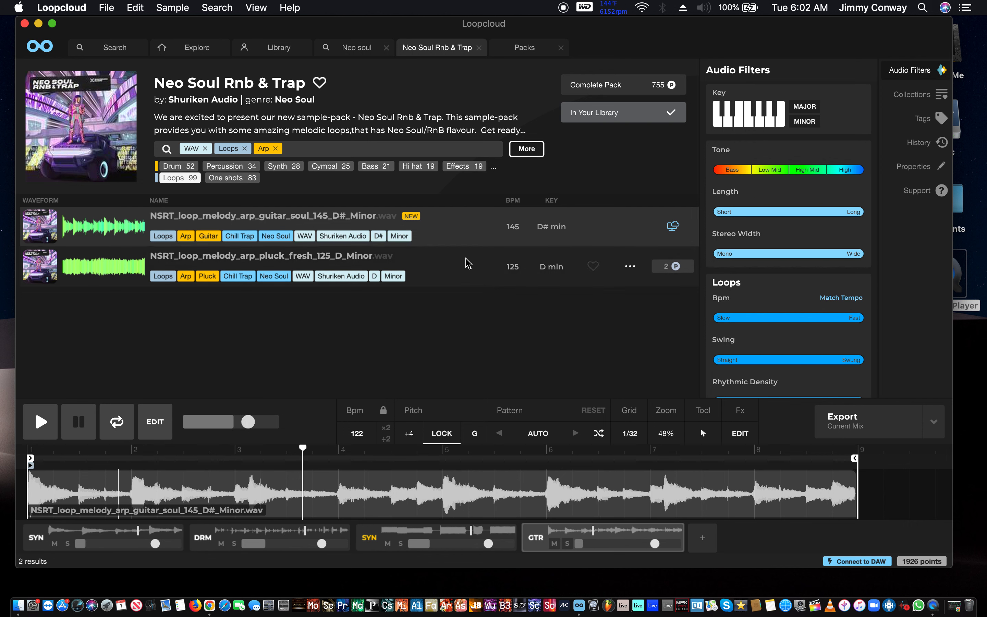
double_click(409, 433)
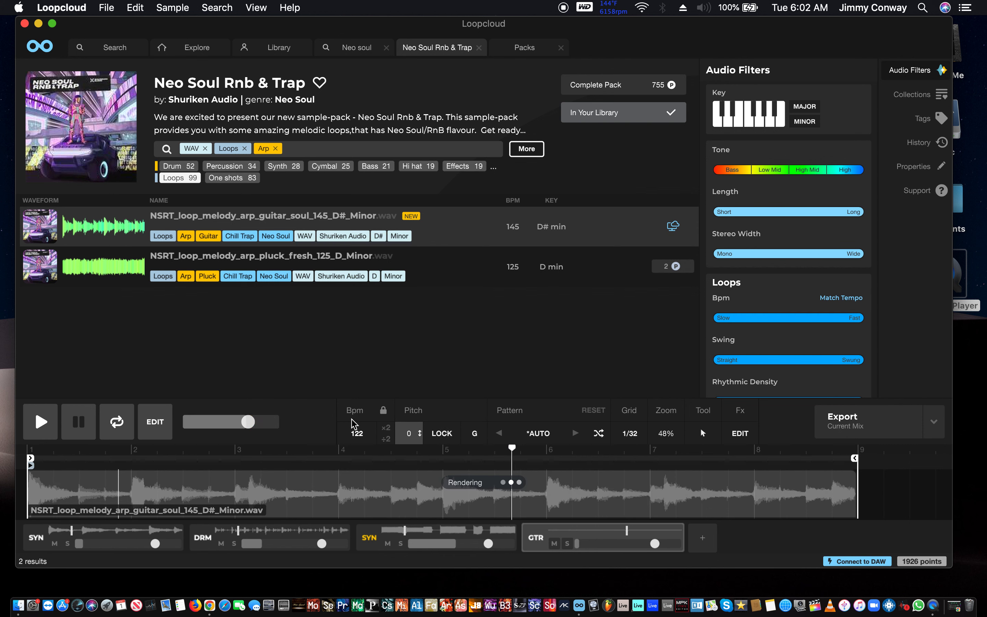
left_click(442, 433)
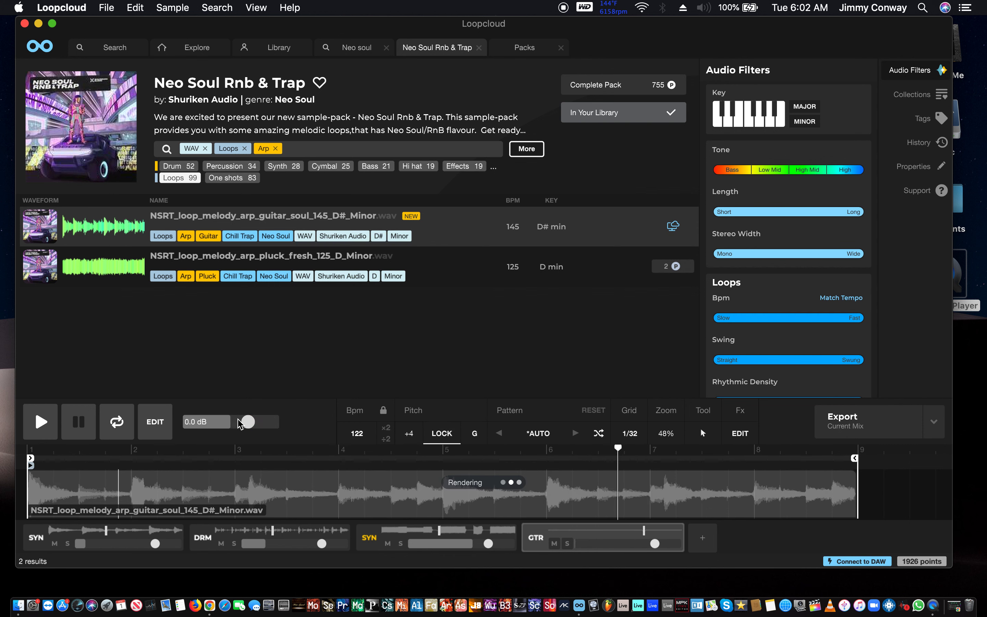
- Lower the master volume slightly and reduce the guitar arp track's volume to about -16 dB
left_click_drag(246, 424, 240, 426)
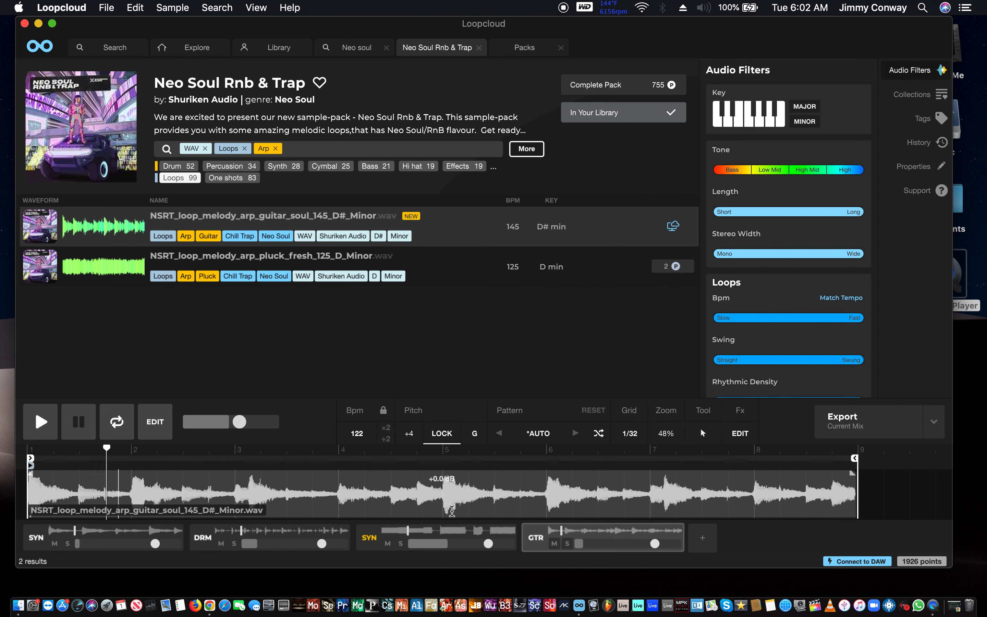
left_click_drag(646, 549, 681, 572)
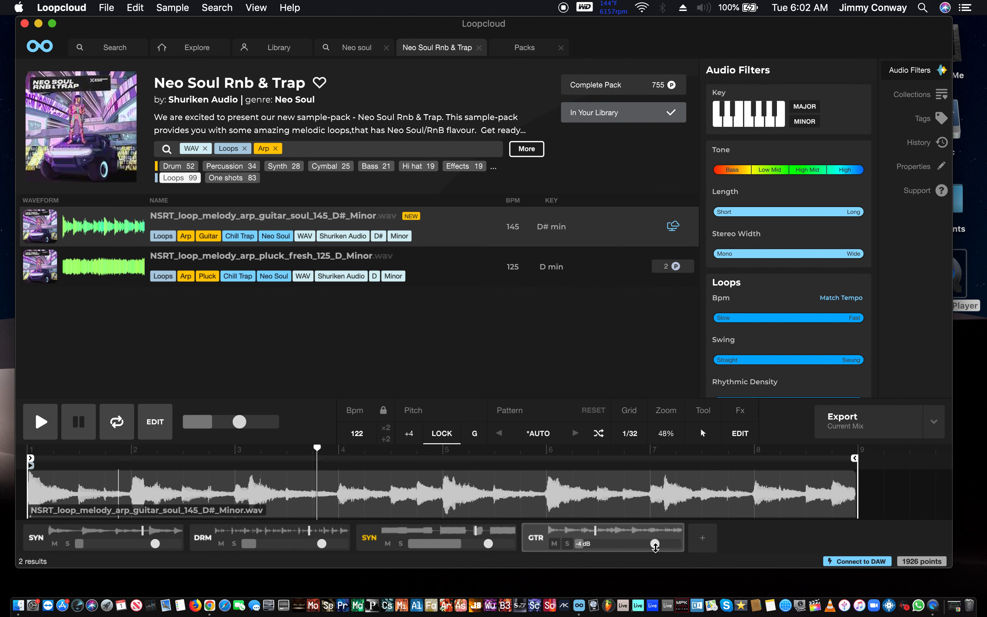
left_click_drag(653, 541, 625, 555)
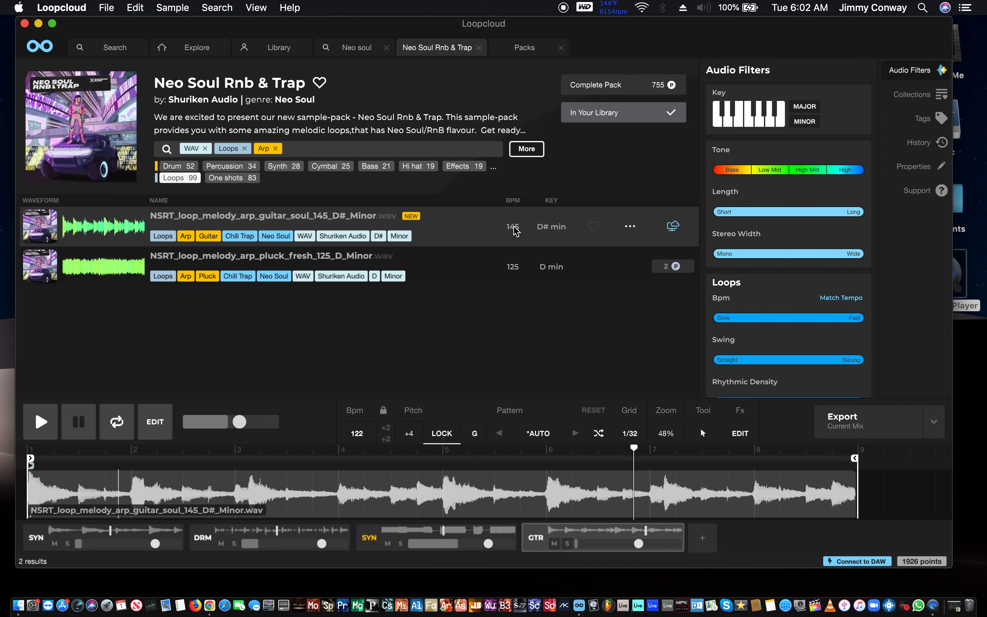
- Replace the guitar arp with NSRT_loop_melody_arp_pluck_fresh_125_D_Minor and balance its volume, checking the track briefly in solo
key("Down")
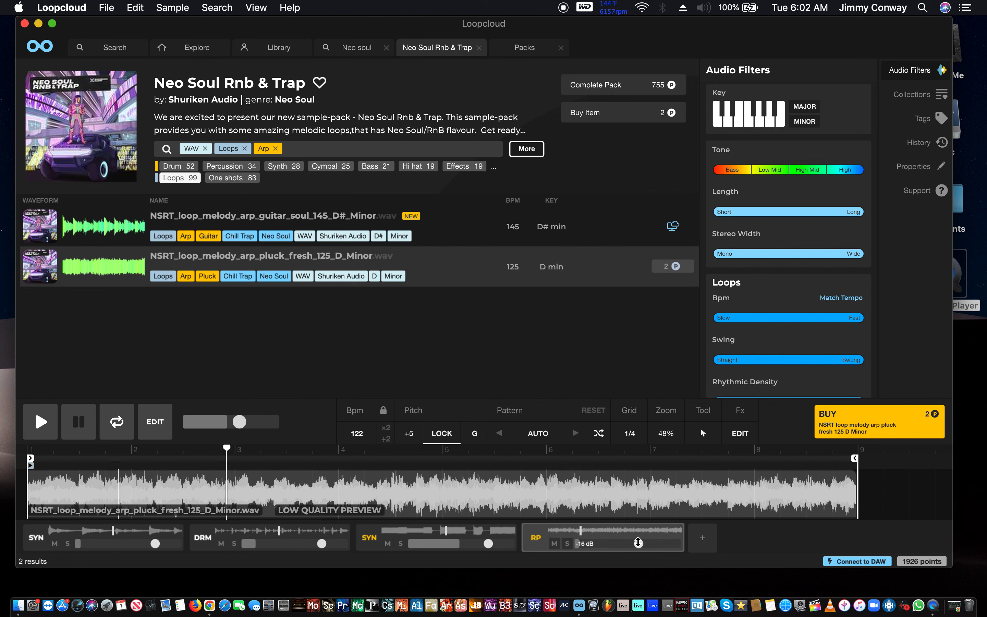
mouse_move(635, 543)
left_mouse_down()
mouse_move(621, 544)
mouse_move(633, 544)
left_mouse_up()
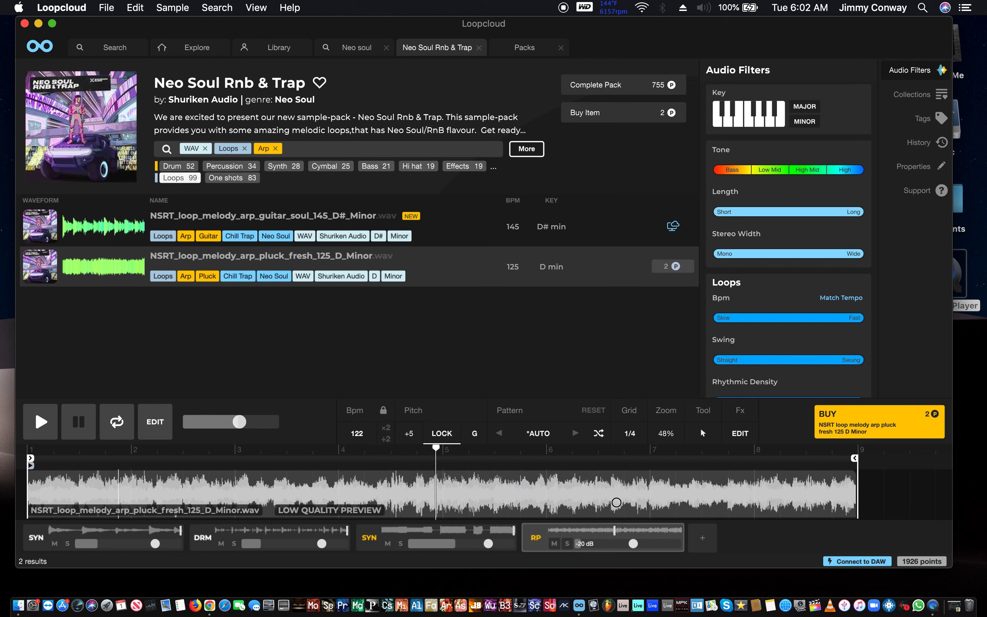
mouse_move(632, 544)
left_click_drag(631, 543, 630, 530)
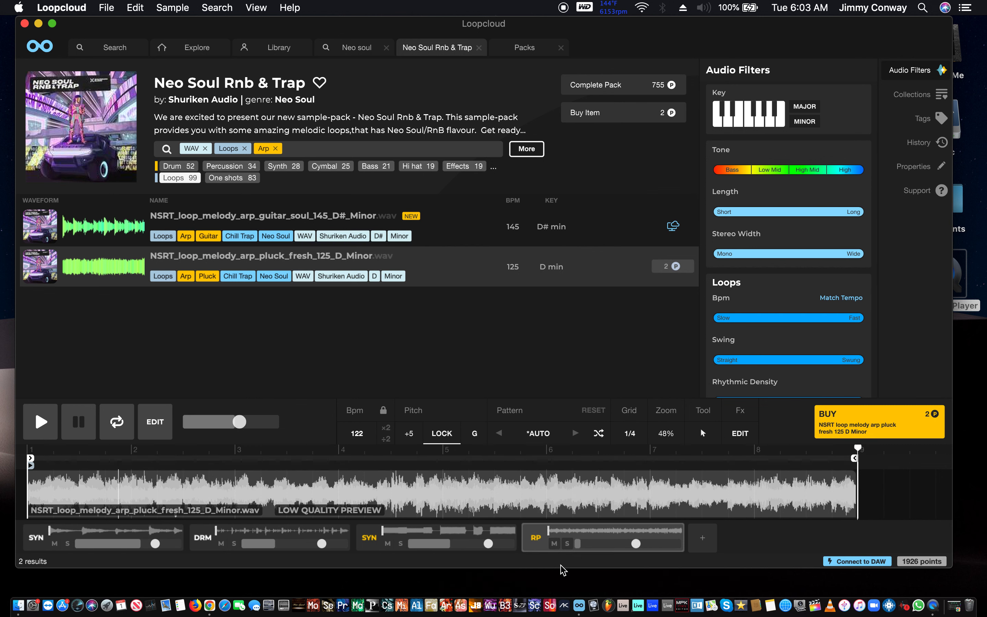
left_click(568, 544)
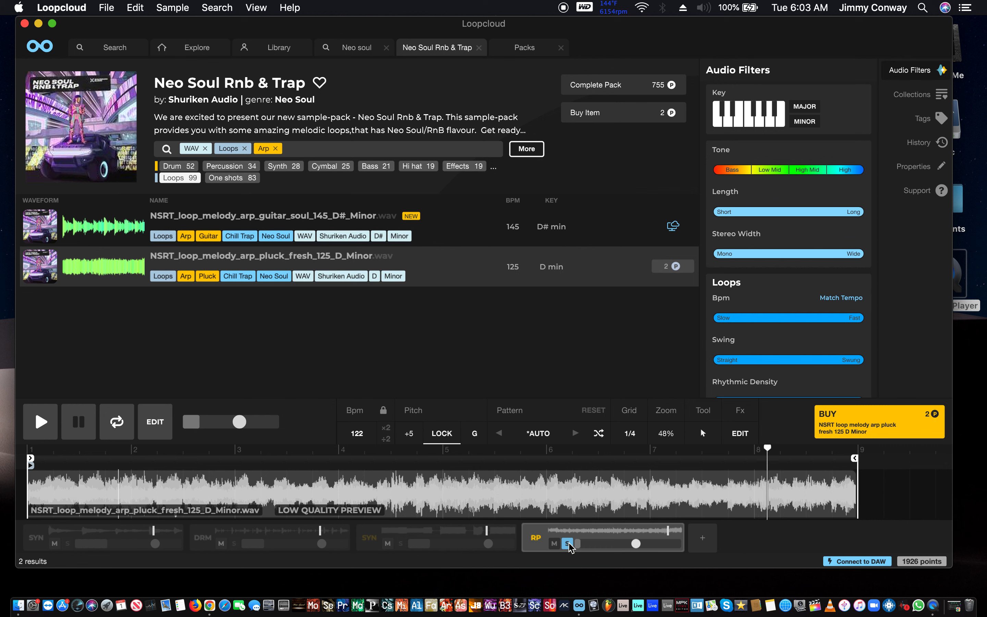
left_click(568, 544)
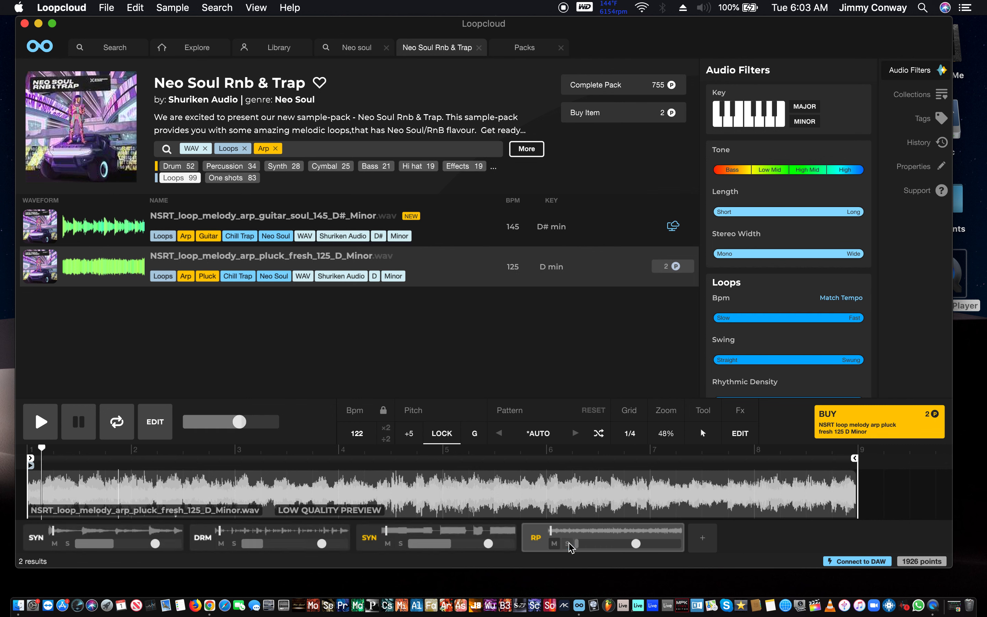
- Add a fifth track and filter the pack's loops by Vocal instead of Arp
left_click(702, 538)
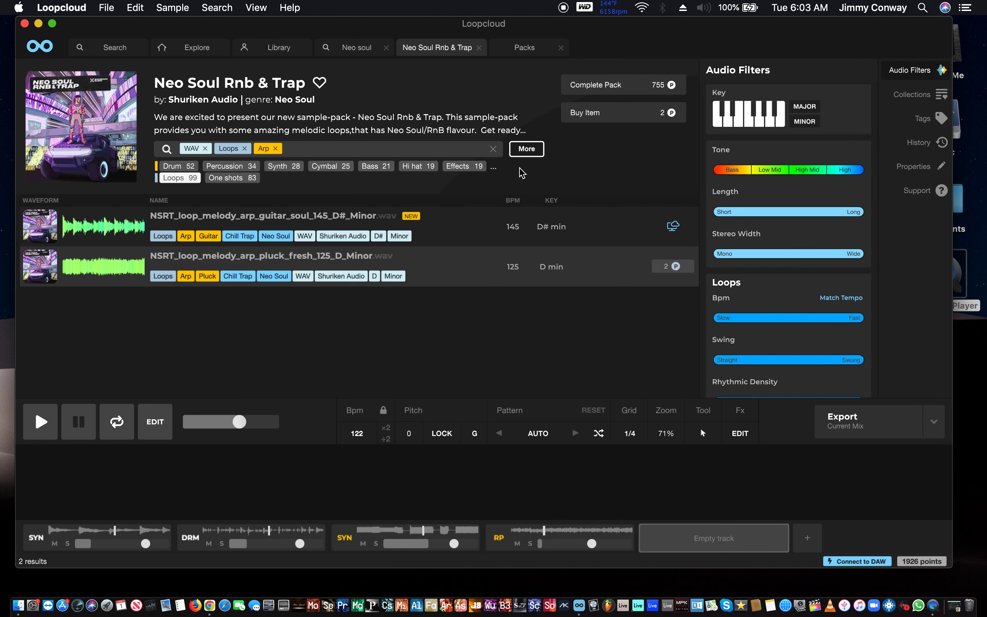
left_click(526, 149)
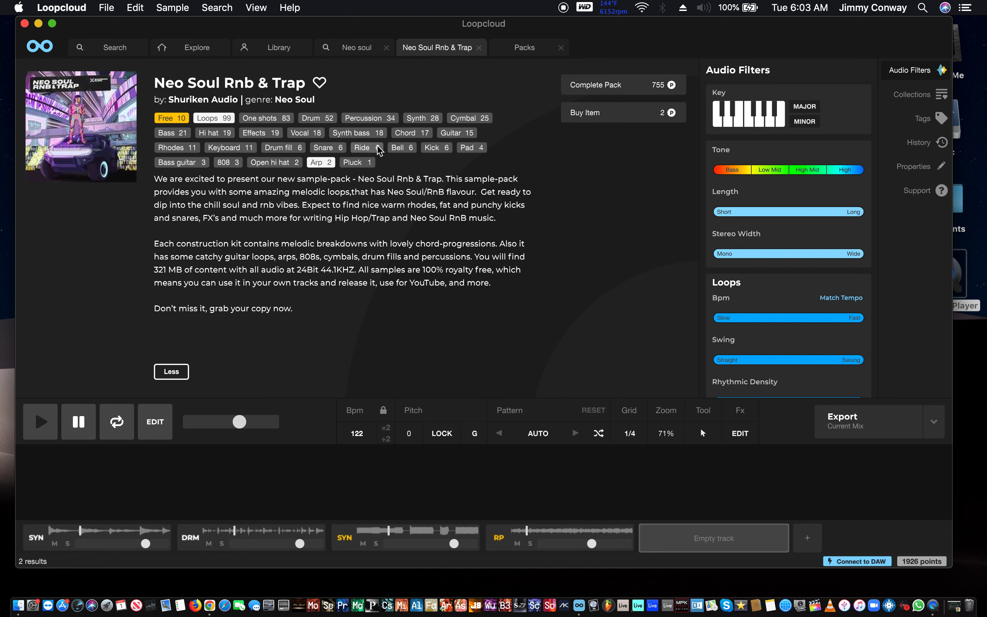
left_click(306, 132)
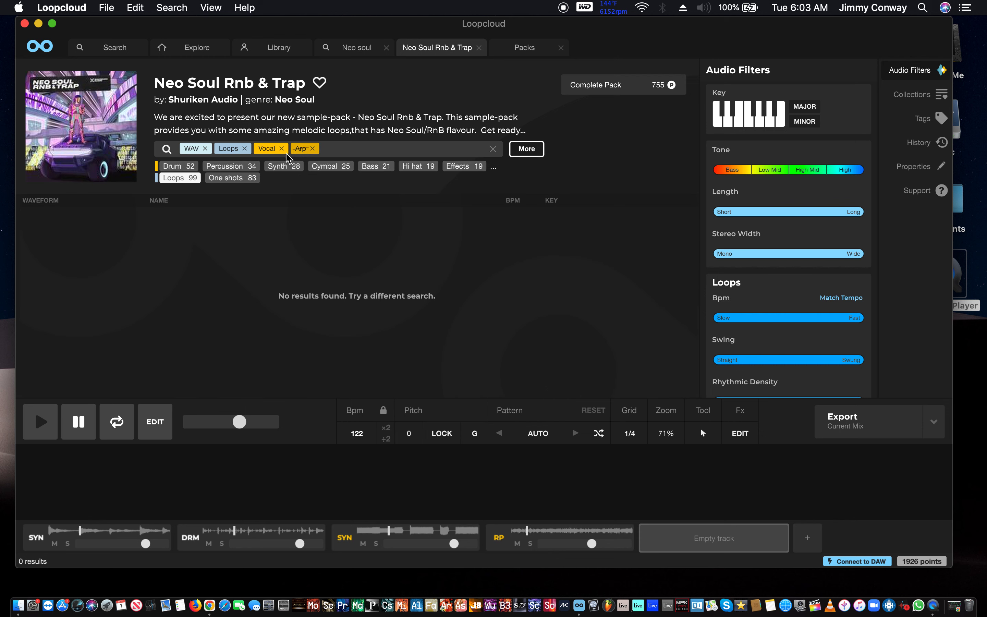
left_click(312, 148)
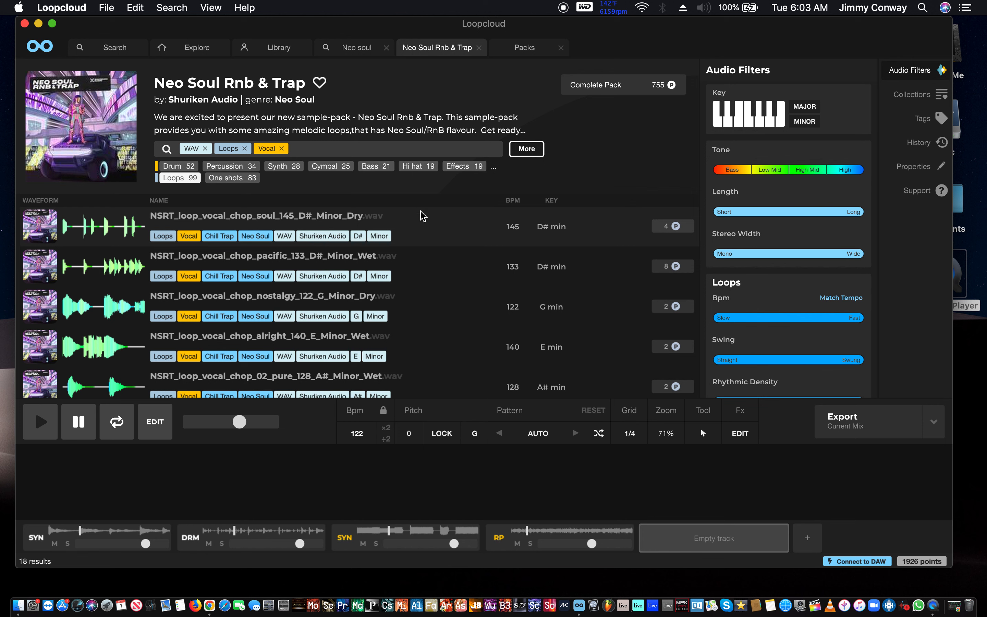
- Load NSRT_loop_vocal_chop_soul_145_D#_Minor_Dry into the new track and audition it soloed, then with the full mix
left_click(425, 228)
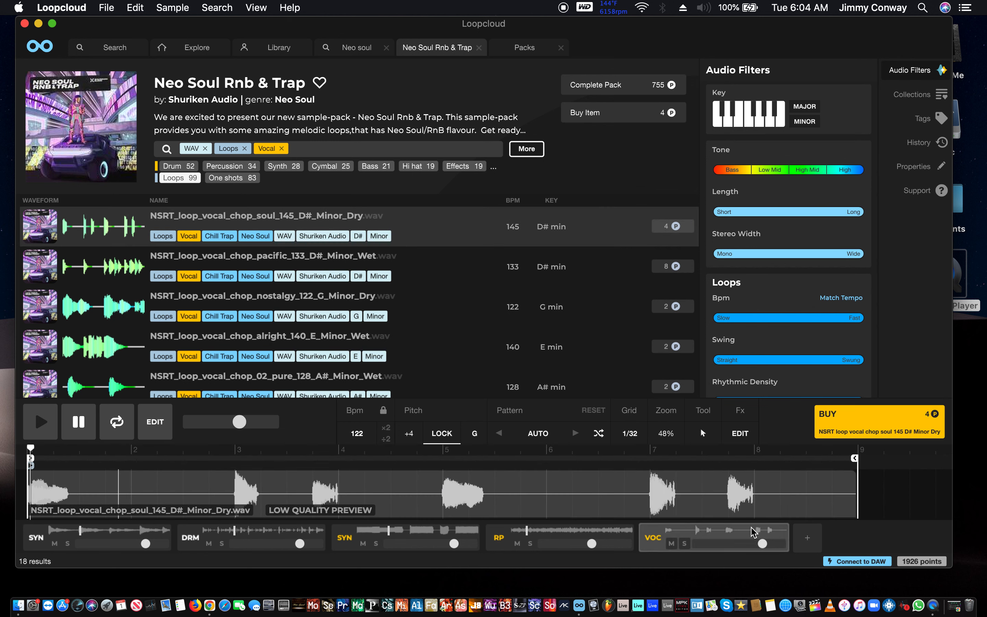
left_click(684, 544)
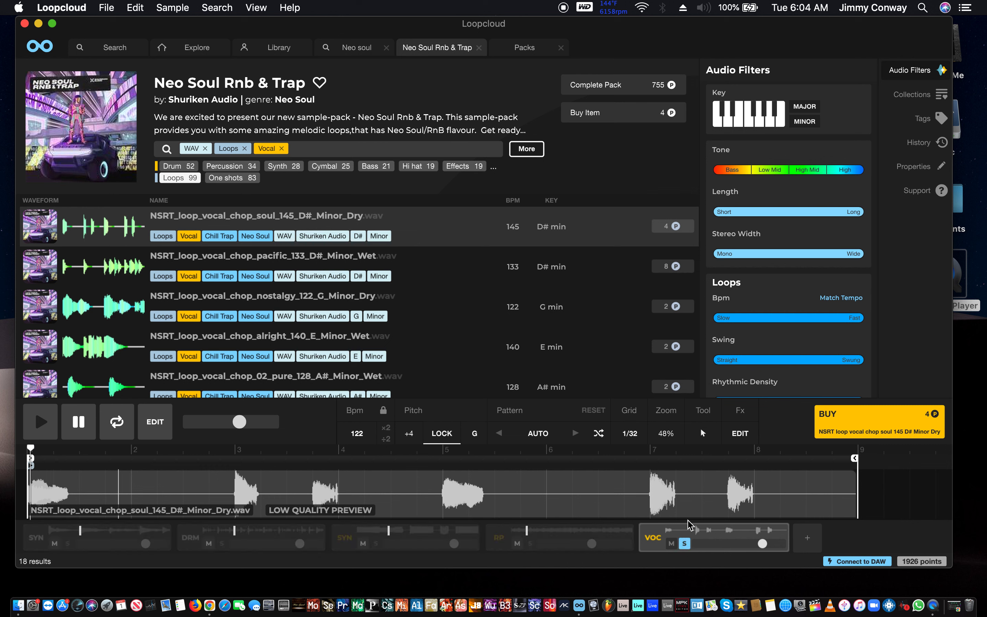
key("space")
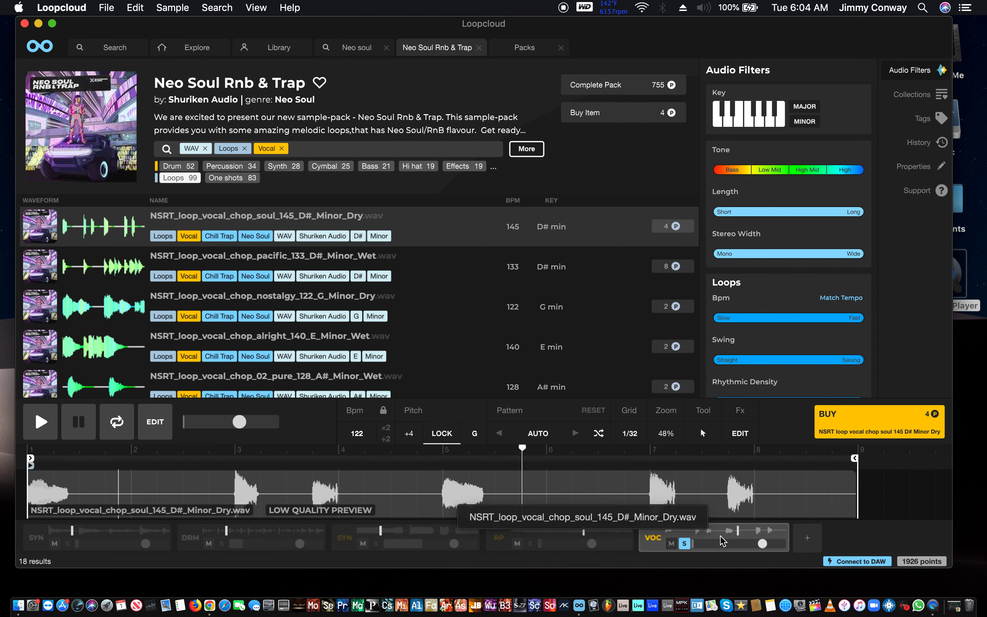
left_click(685, 544)
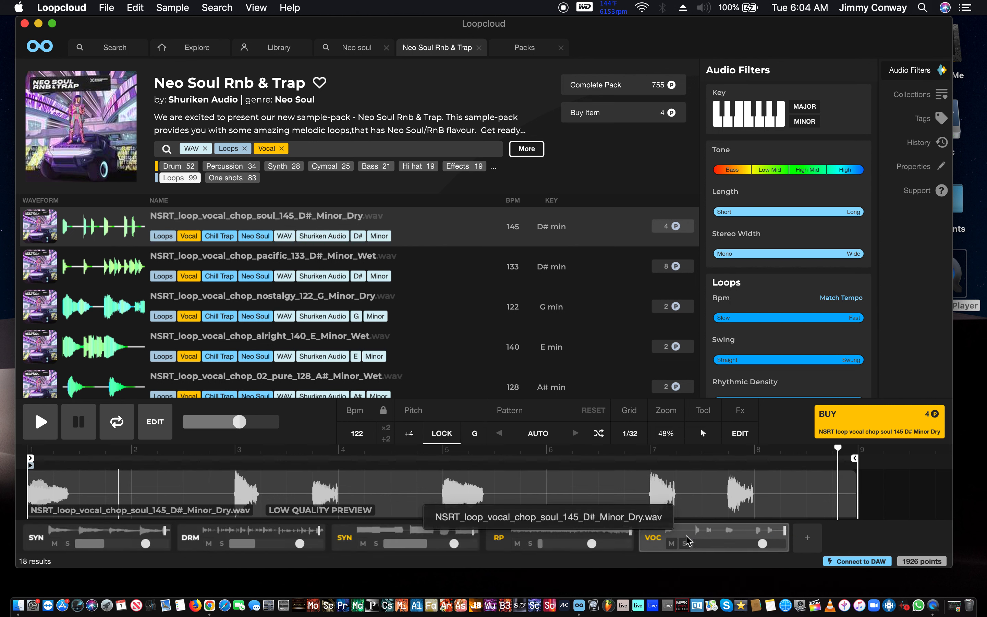
- Preview the vocal loops from NSRT_loop_vocal_chop_pacific_133_D#_Minor_Wet through NSRT_loop_vocal_chop_alright_140_E_Minor_Wet, and lower the vocal track's volume
key("Down")
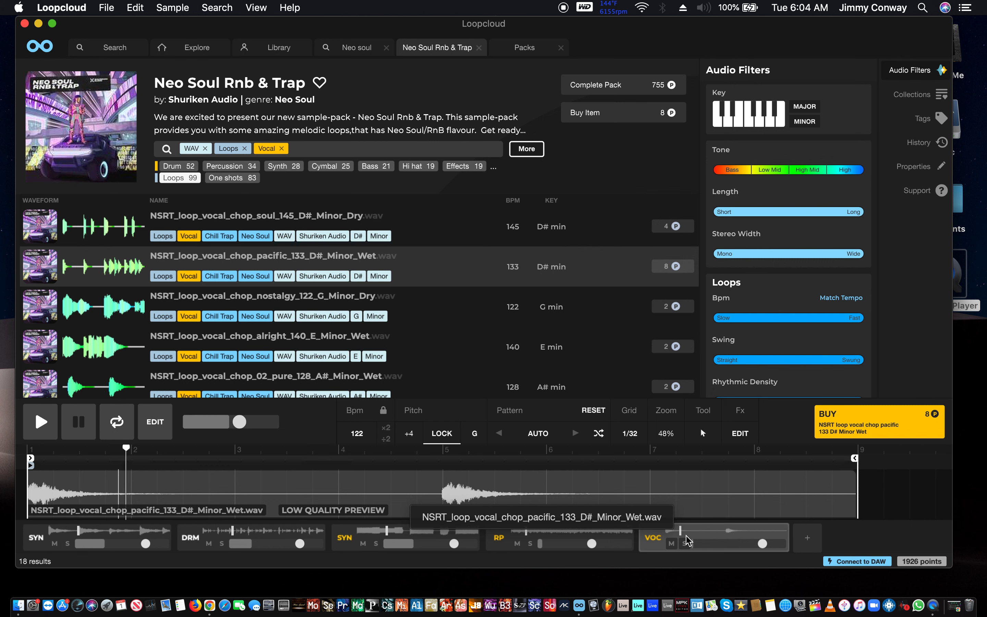
key("Down")
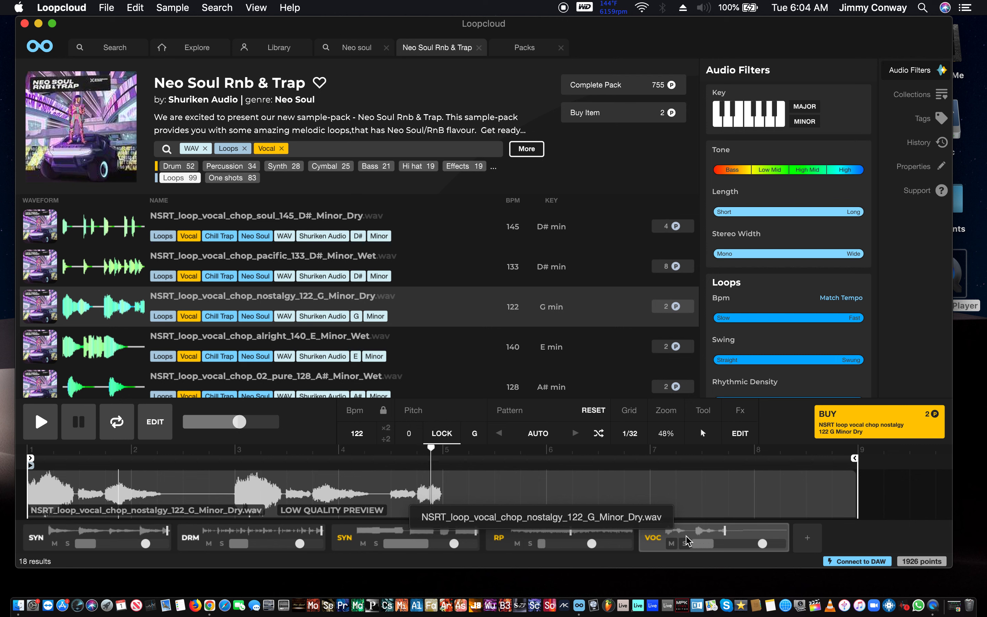
key("Down")
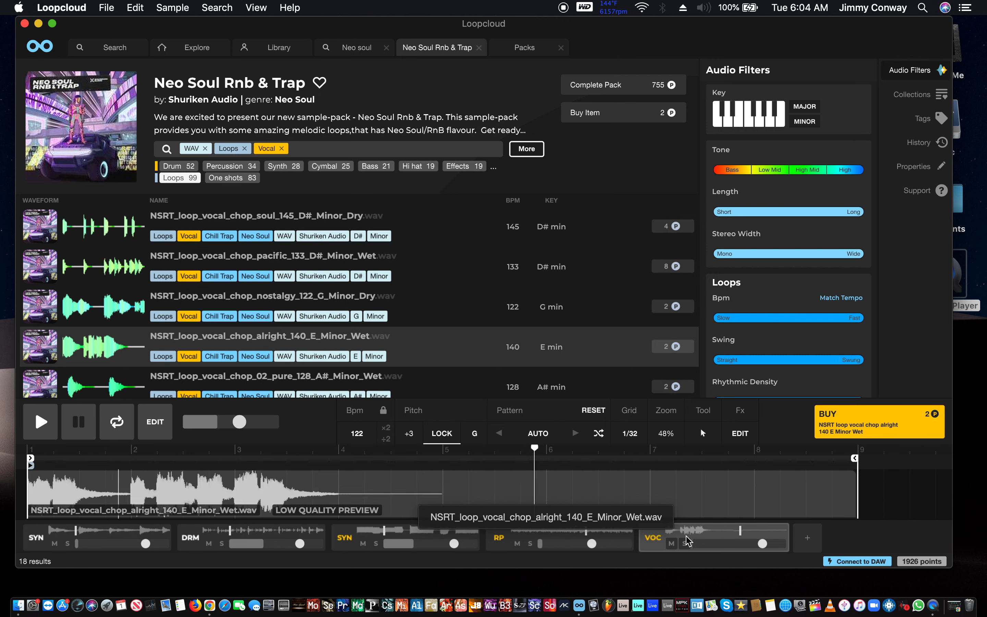
key("Down")
key("Up")
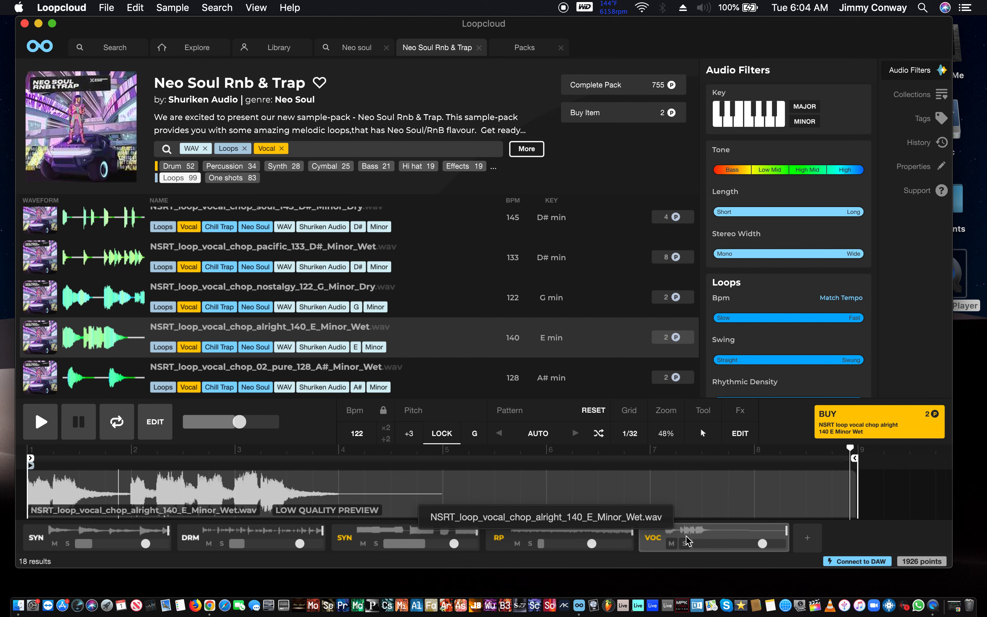
key("Down")
key("Up")
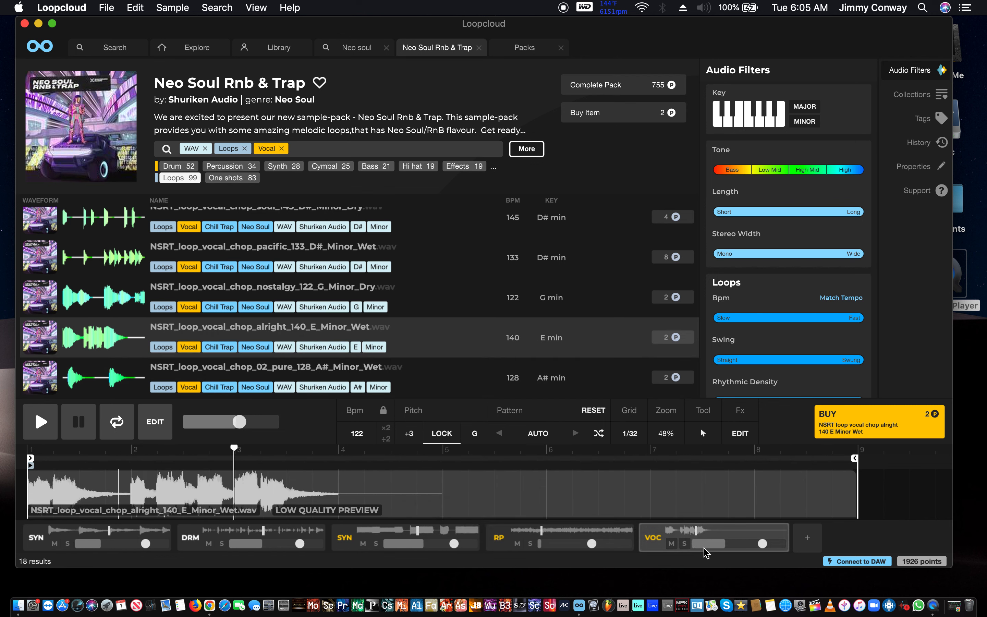
left_click_drag(762, 543, 748, 543)
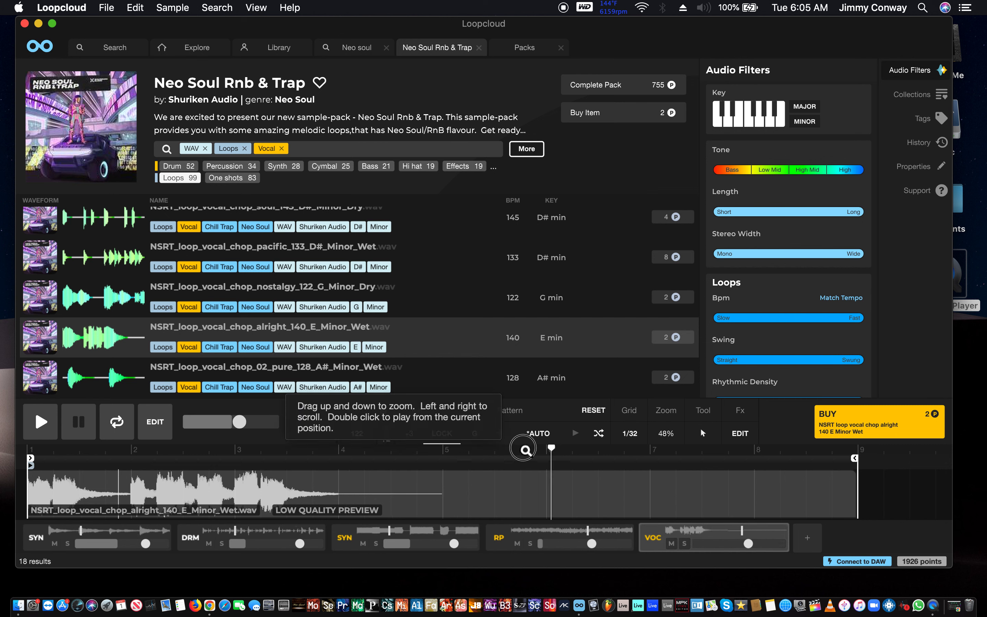
left_click_drag(515, 453, 574, 466)
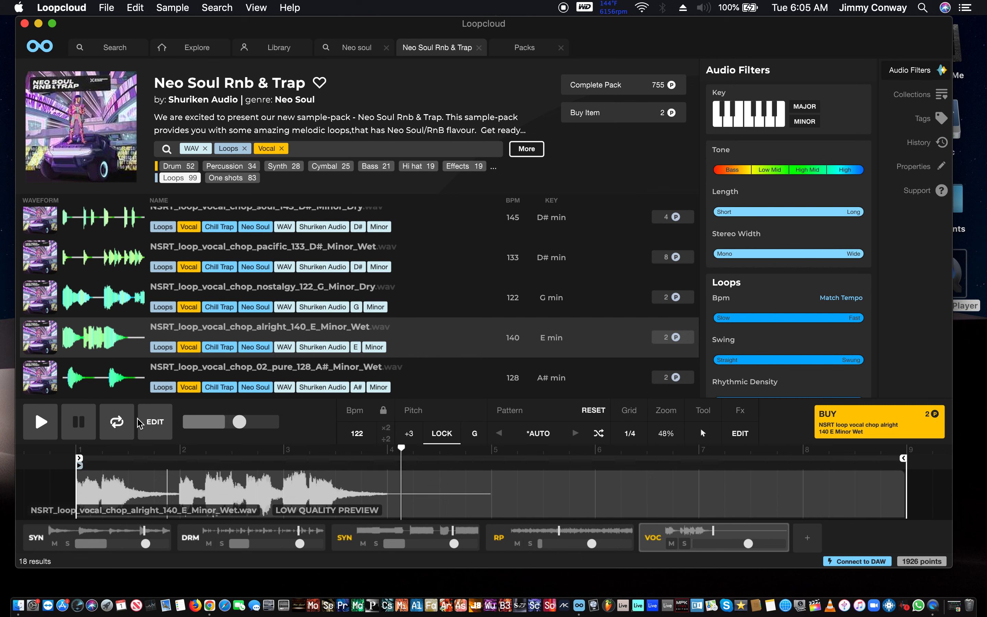
- Preview the following vocal loops through NSRT_loop_vocal_chop_pure_128_A#_Minor_Wet, replaying that last one from its start
key("Down")
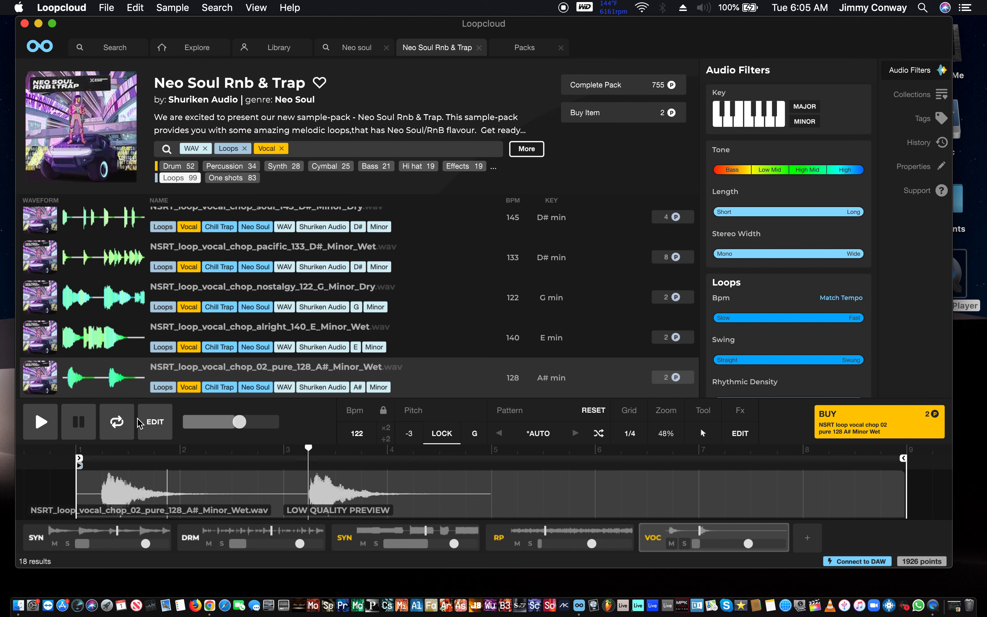
key("Down")
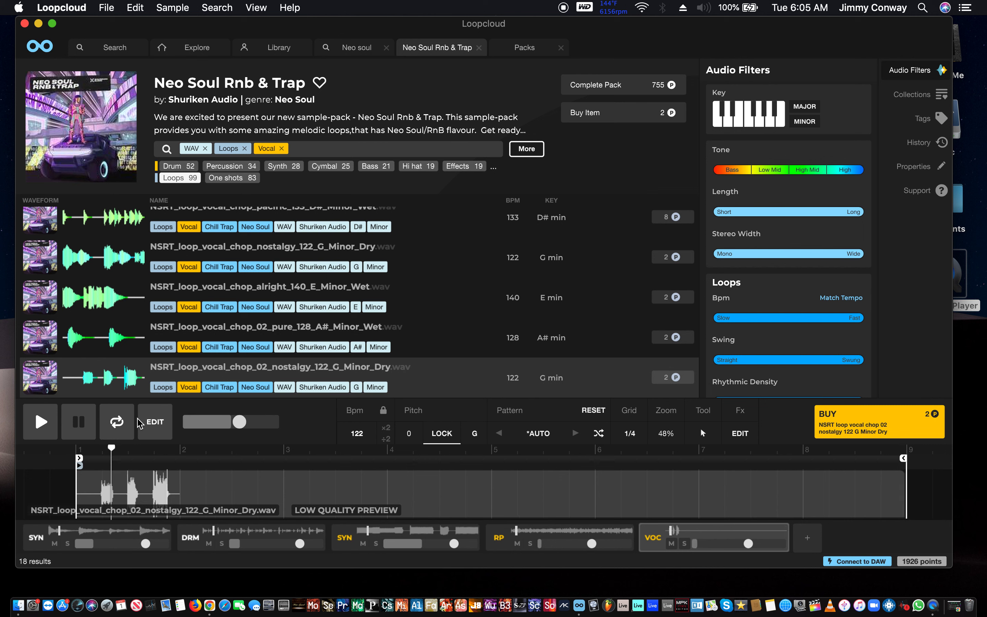
key("Down")
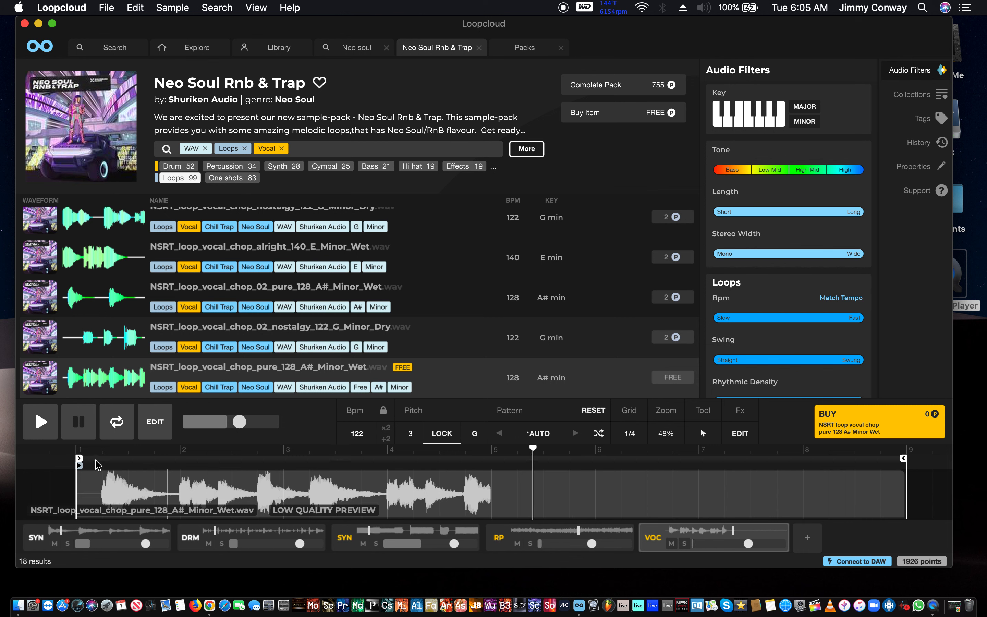
double_click(94, 449)
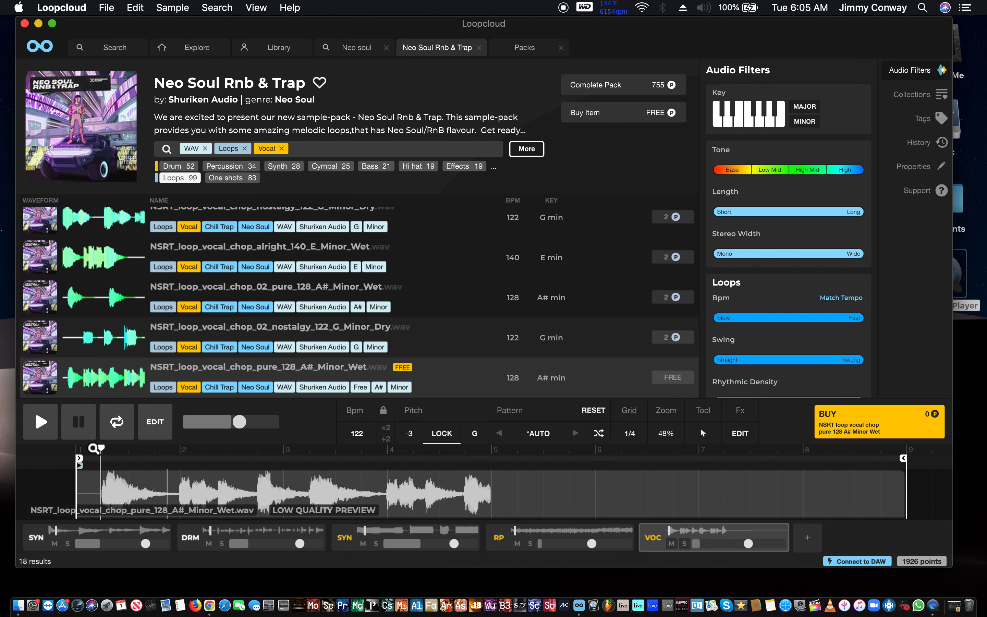
double_click(75, 448)
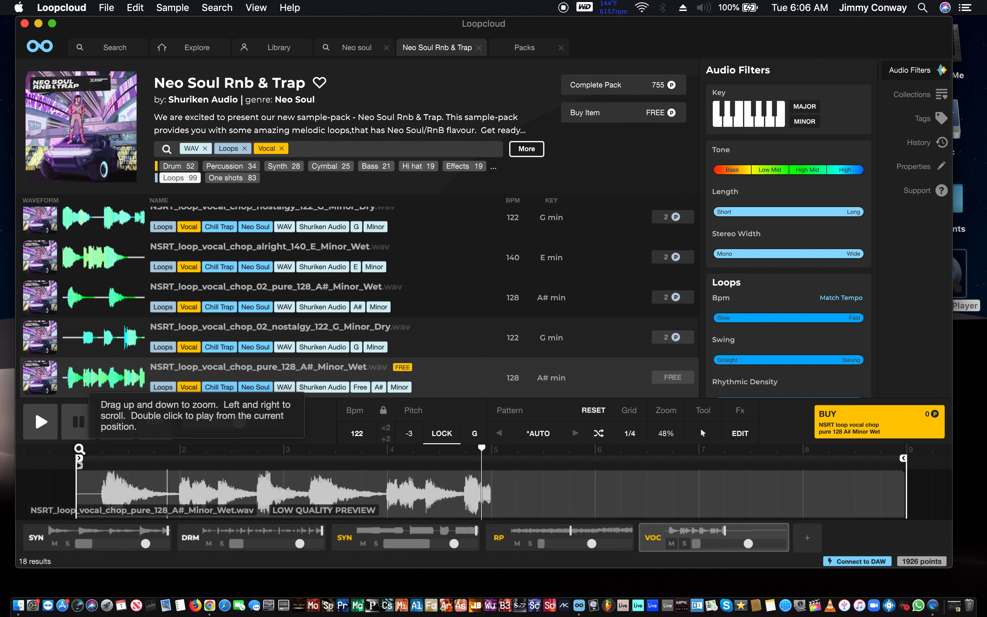
- Preview the next four vocal loops in turn, from NSRT_loop_vocal_chop_pacific_133_D#_Minor_Dry through NSRT_loop_vocal_chop_02_pure_128_A#_Minor_Dry
key("Down")
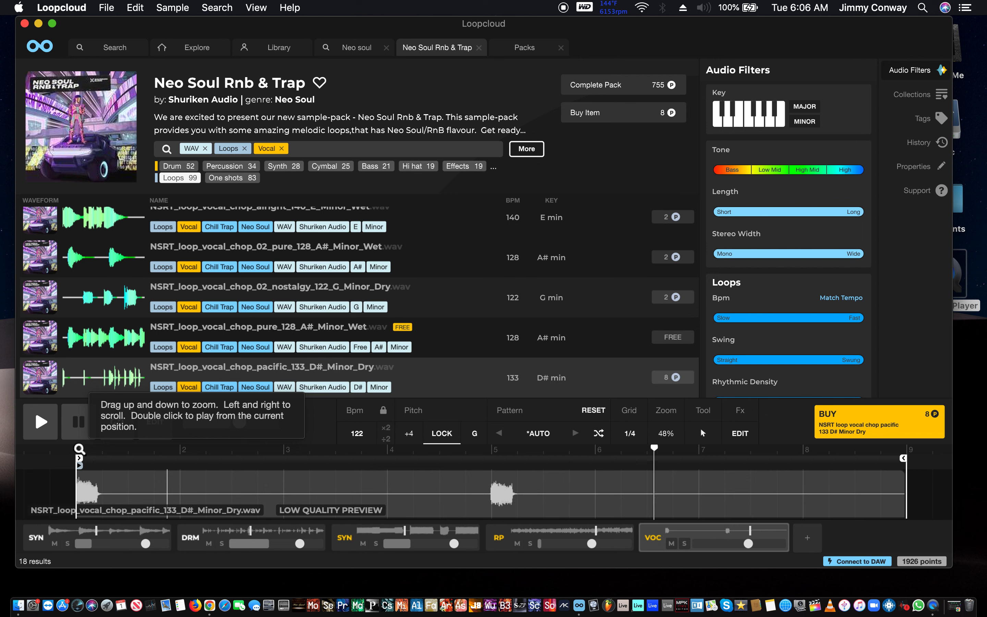
key("Down")
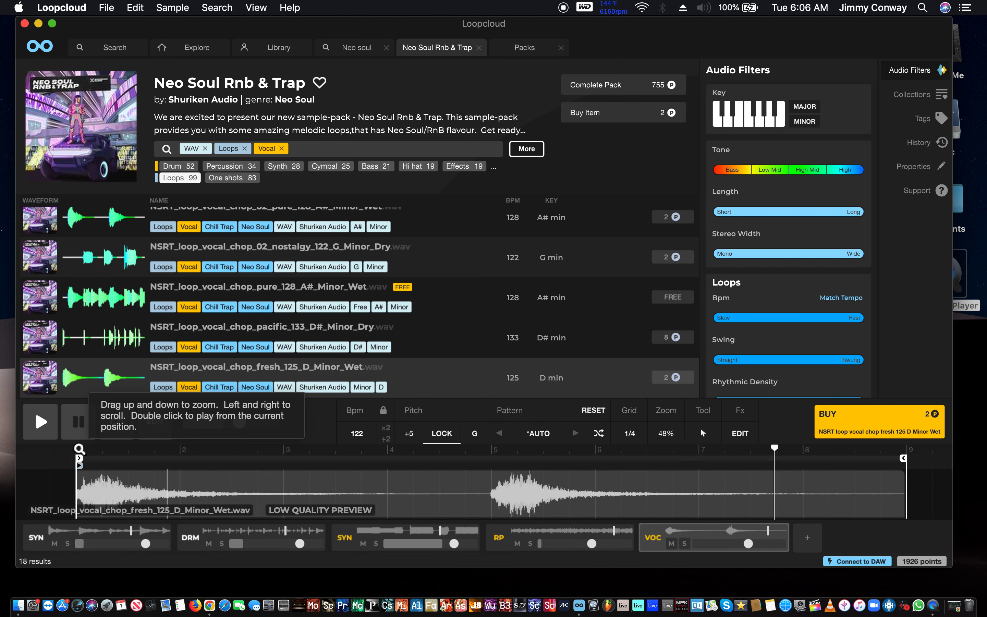
key("Down")
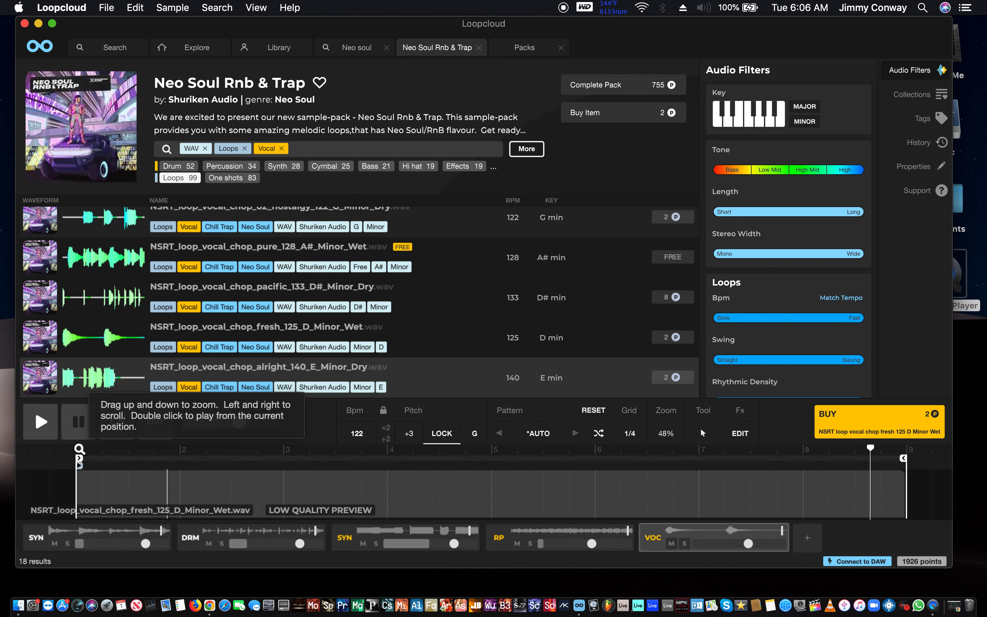
key("Down")
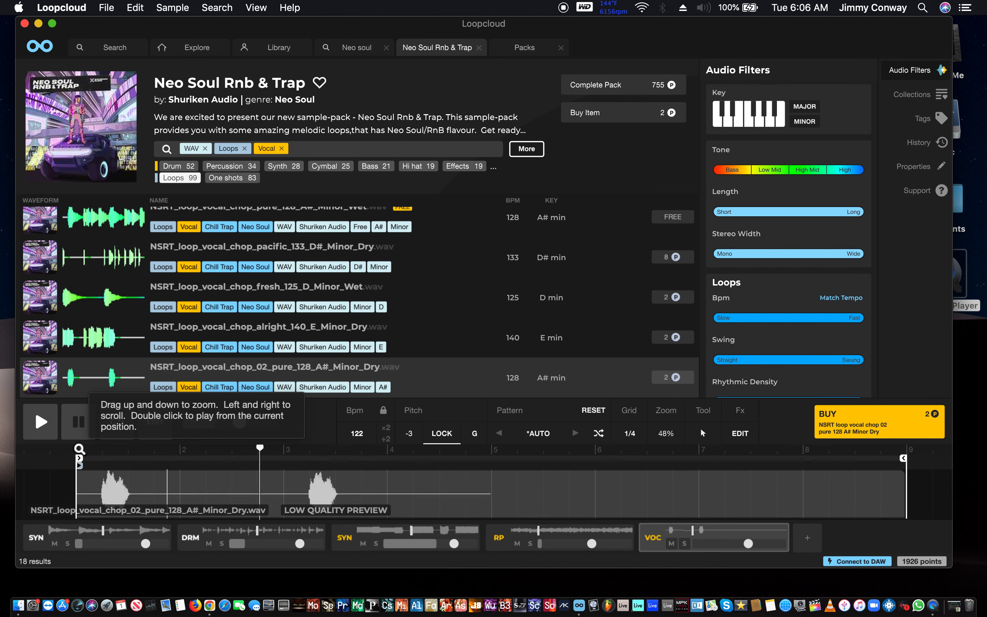
- Load NSRT_loop_vocal_chop_03_pure_128_A#_Minor_Wet into the vocal track and audition it with the full mix
scroll(217, 224, "down", 5)
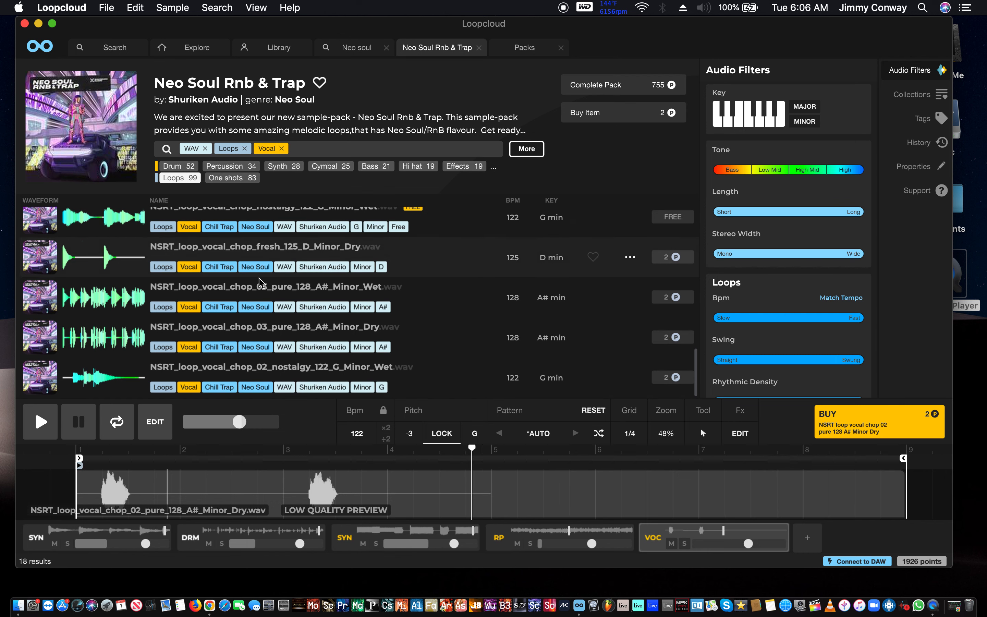
left_click(426, 294)
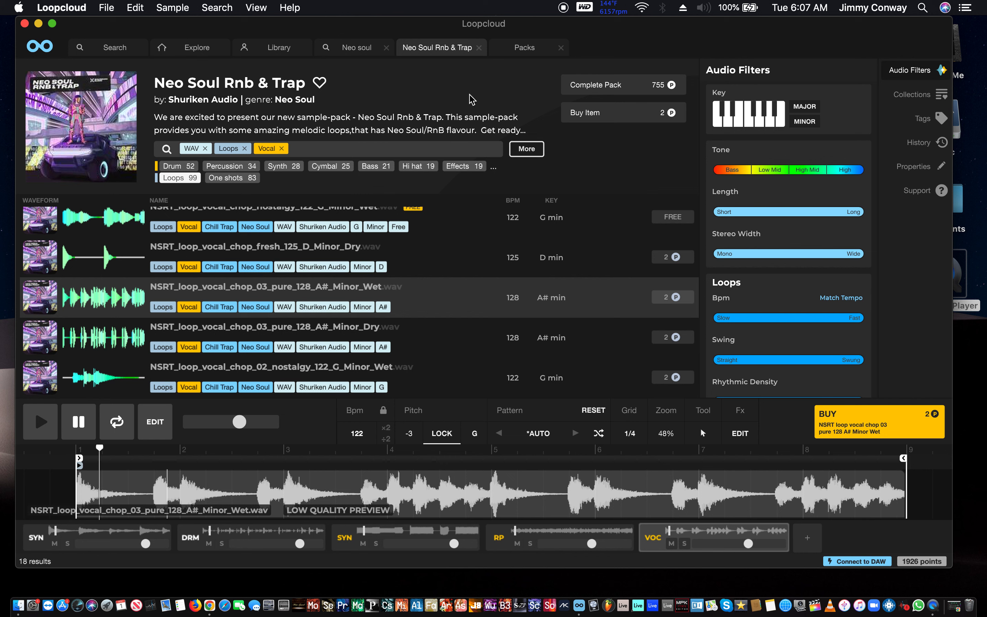
mouse_move(79, 100)
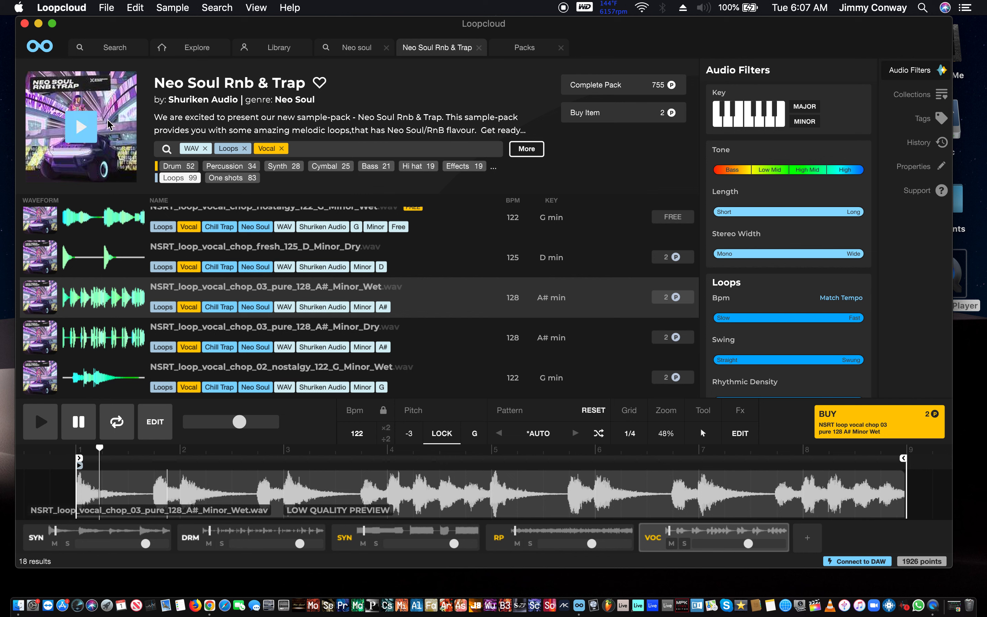